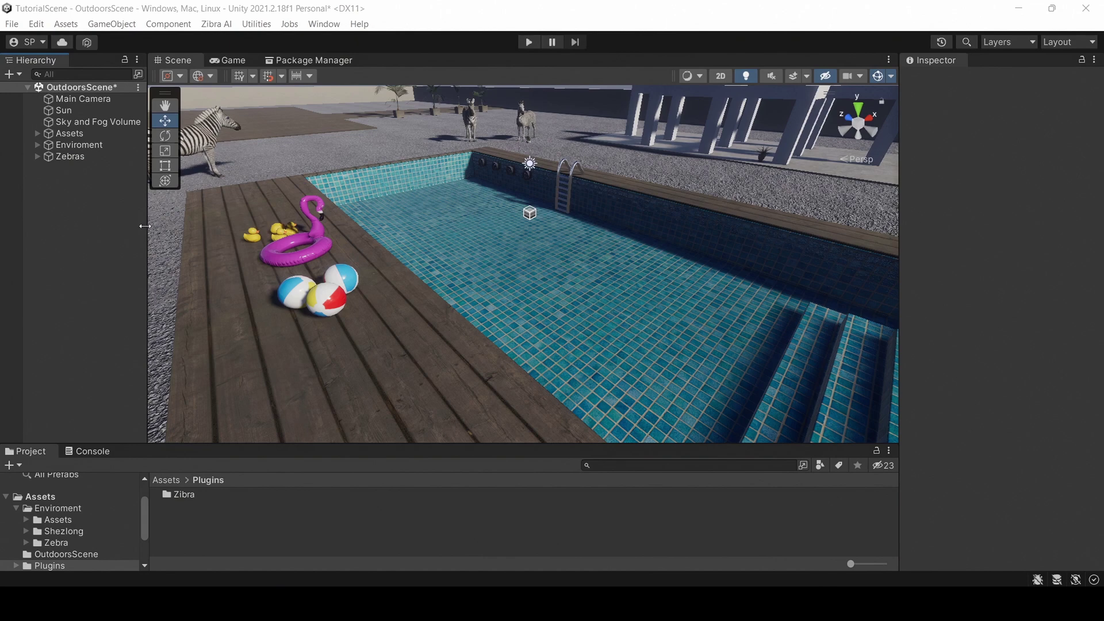
Step: Add a Reflection Probe to the OutdoorsScene
right_click(67, 220)
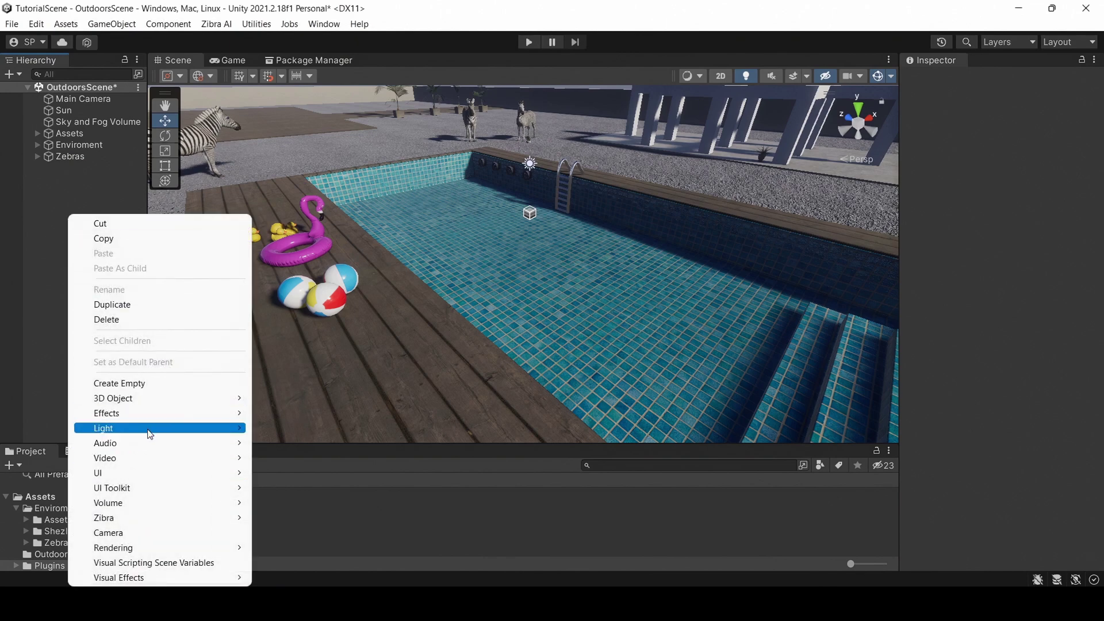
mouse_move(197, 429)
click(352, 495)
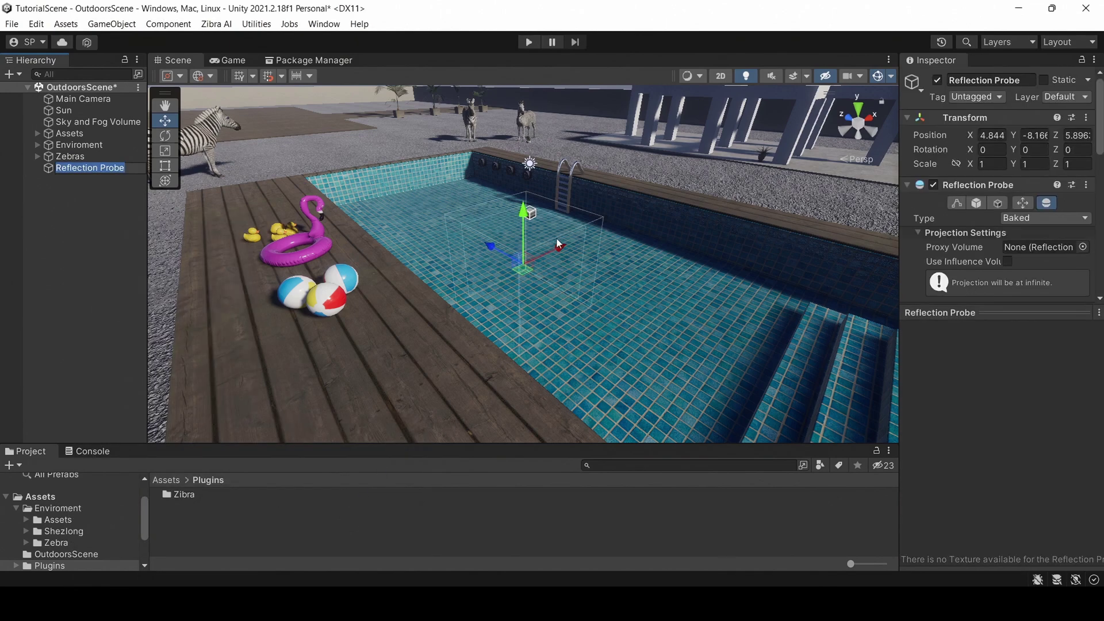
Step: Move the Reflection Probe out of the pool onto the open gravel near the middle of the yard, at about X -20.4, Y 0.2, Z 44.1
scroll(557, 237, down, 5)
scroll(562, 235, down, 4)
alt+drag(619, 233, 560, 287)
drag(526, 218, 529, 177)
alt+drag(748, 204, 699, 200)
drag(573, 219, 591, 285)
scroll(579, 224, down, 3)
middle_drag(592, 286, 633, 294)
drag(589, 285, 490, 205)
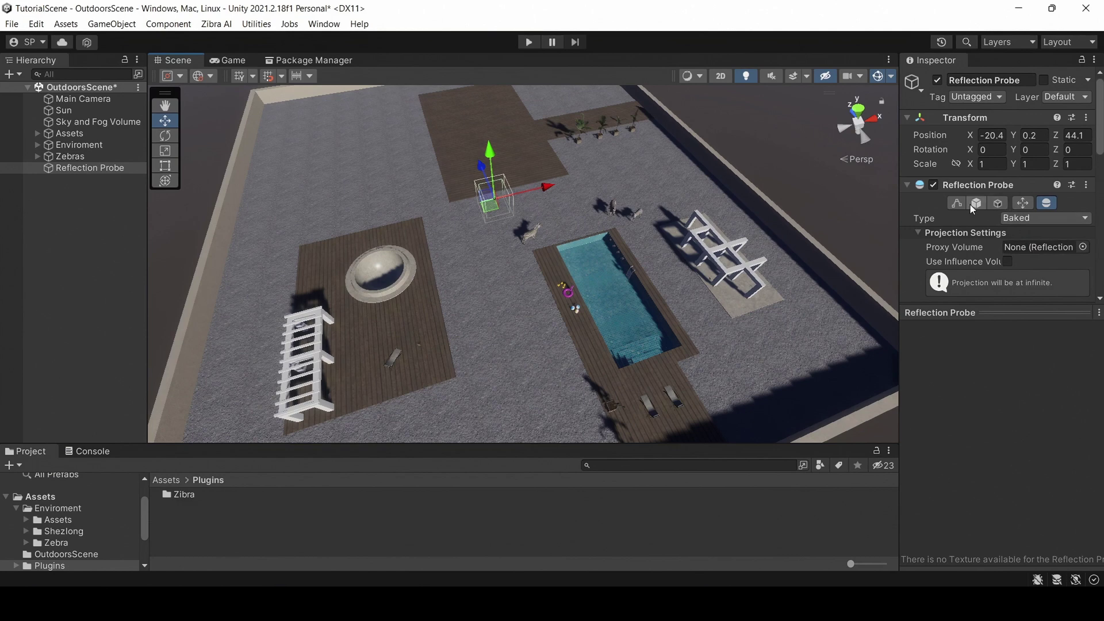
Step: Enlarge the Reflection Probe's influence volume on all sides and upward so it encloses the whole walled yard
click(958, 203)
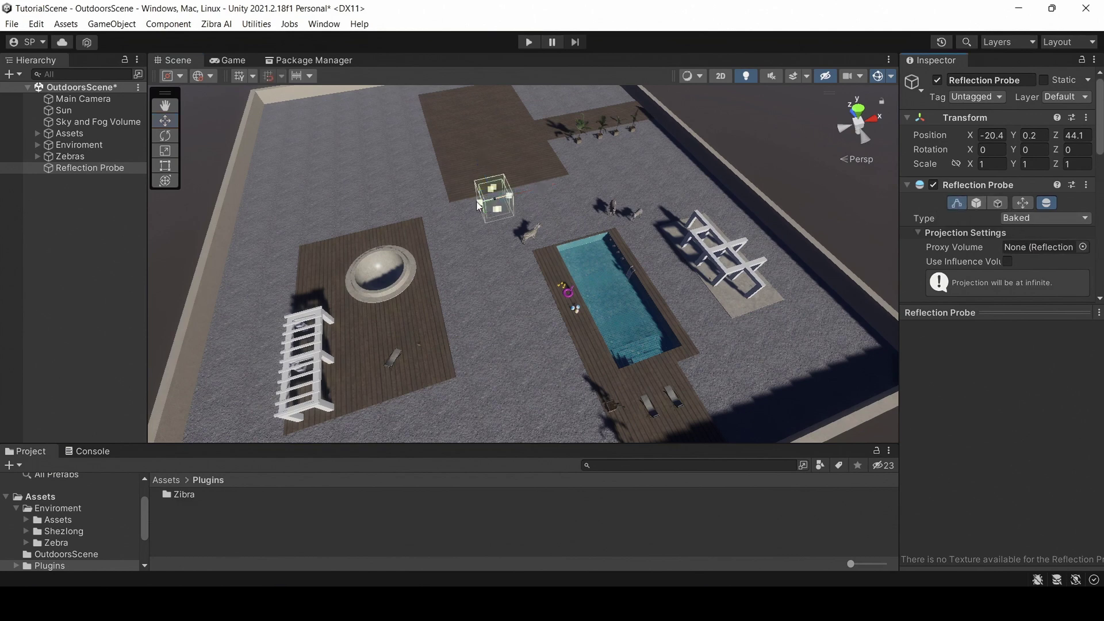
drag(480, 205, 197, 253)
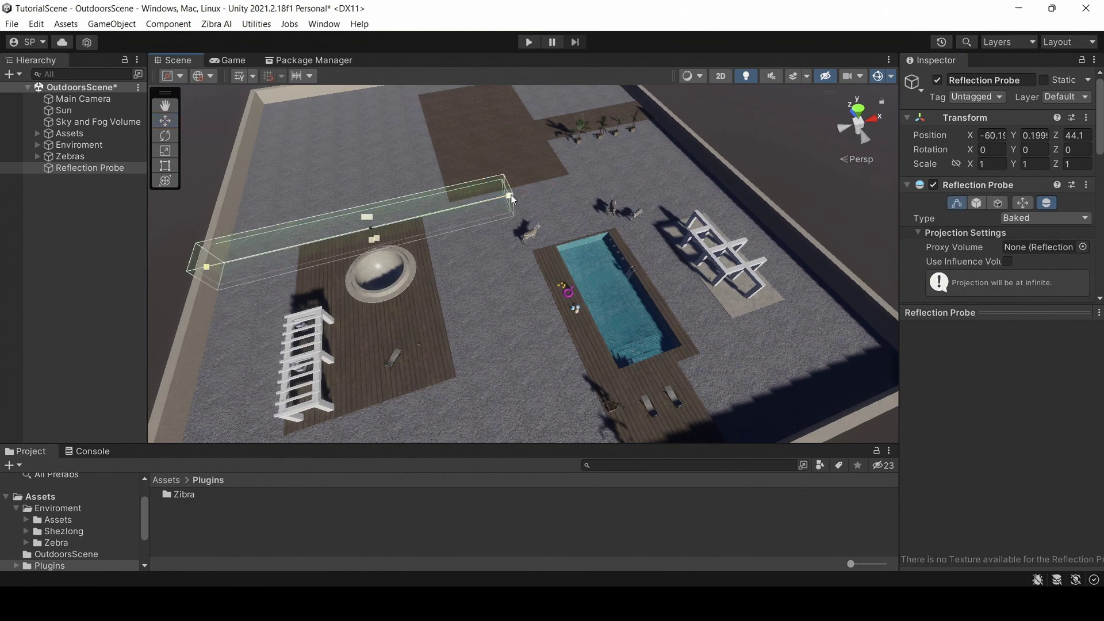
drag(510, 196, 714, 167)
alt+drag(345, 308, 572, 253)
drag(459, 245, 764, 287)
drag(428, 240, 178, 199)
drag(423, 226, 434, 148)
alt+drag(682, 215, 494, 203)
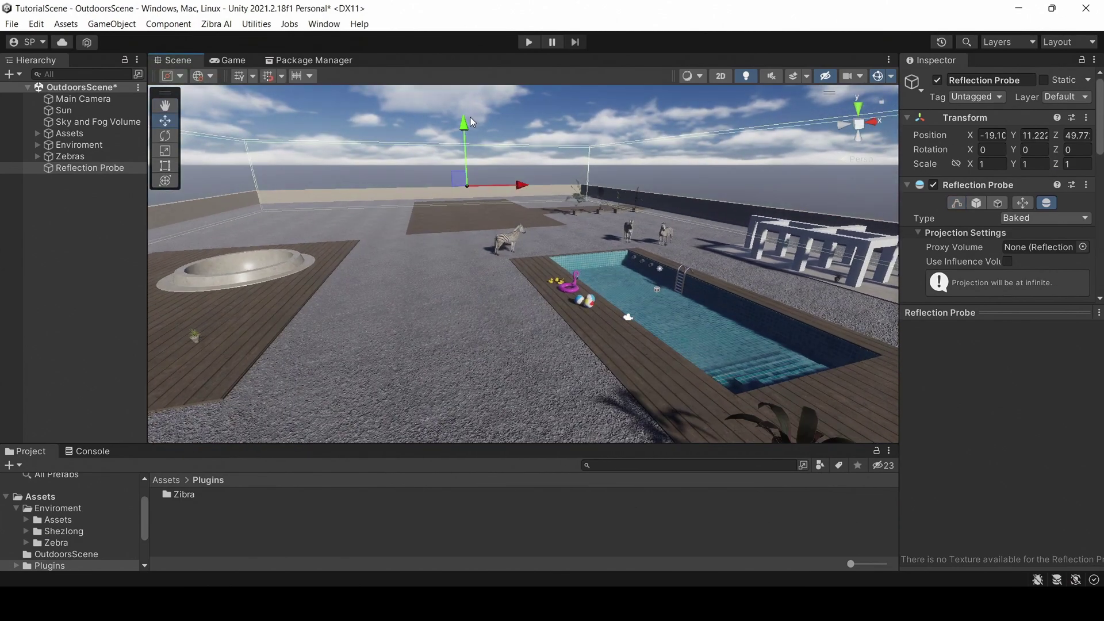
Step: Reselect the Reflection Probe, bake it from the end of its settings, and check its preview
click(472, 124)
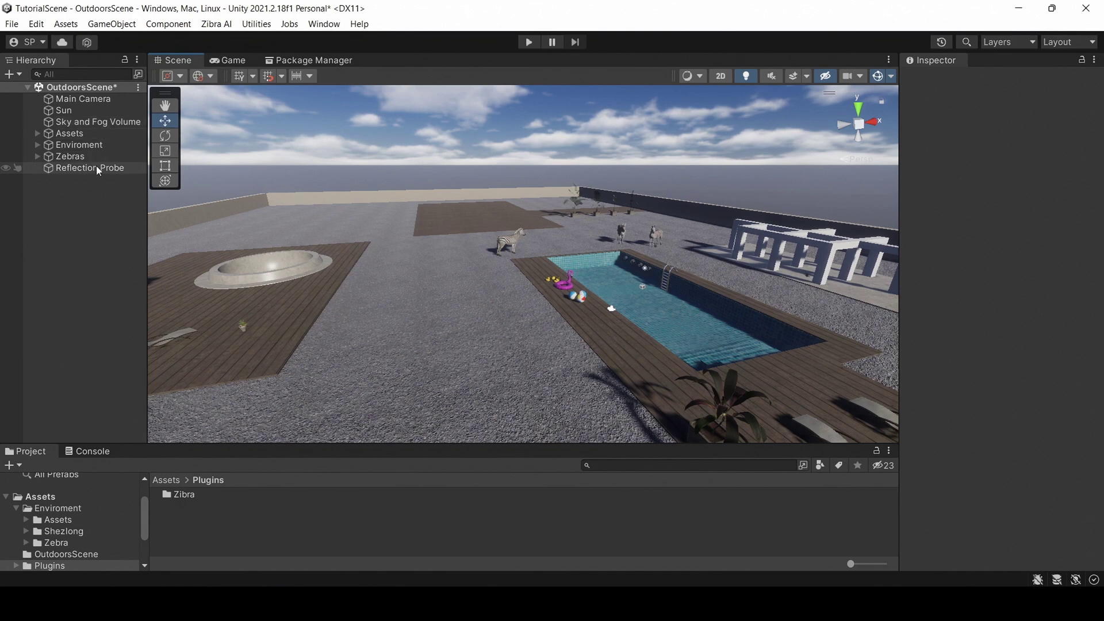
click(95, 166)
key(f)
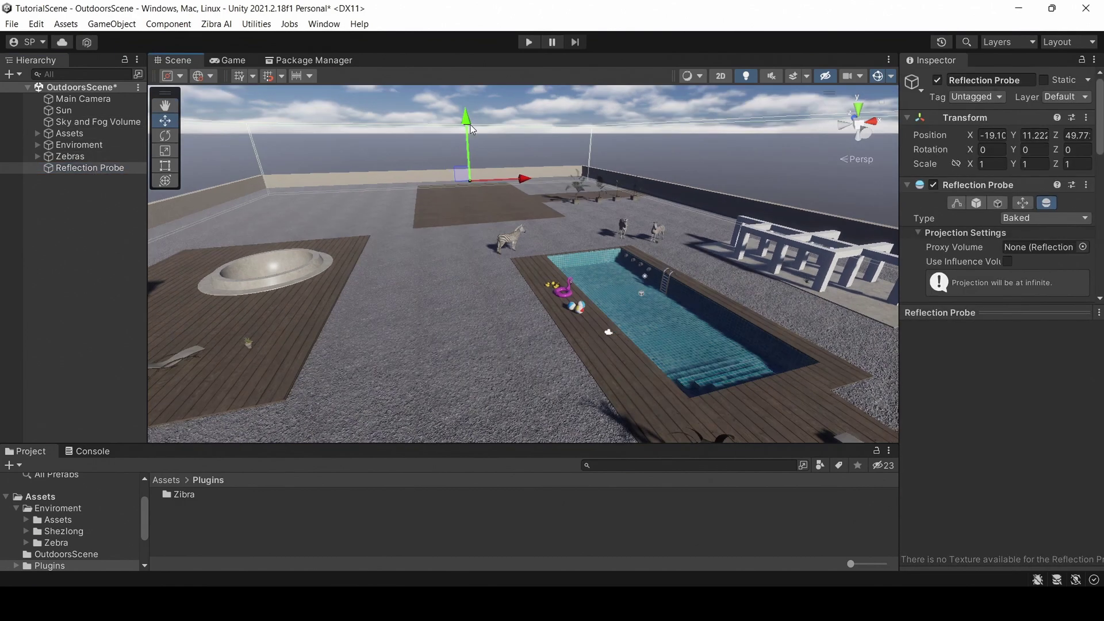
scroll(1011, 237, down, 10)
click(1012, 234)
scroll(618, 246, down, 2)
alt+drag(616, 246, 684, 260)
drag(949, 313, 924, 313)
alt+drag(552, 247, 595, 241)
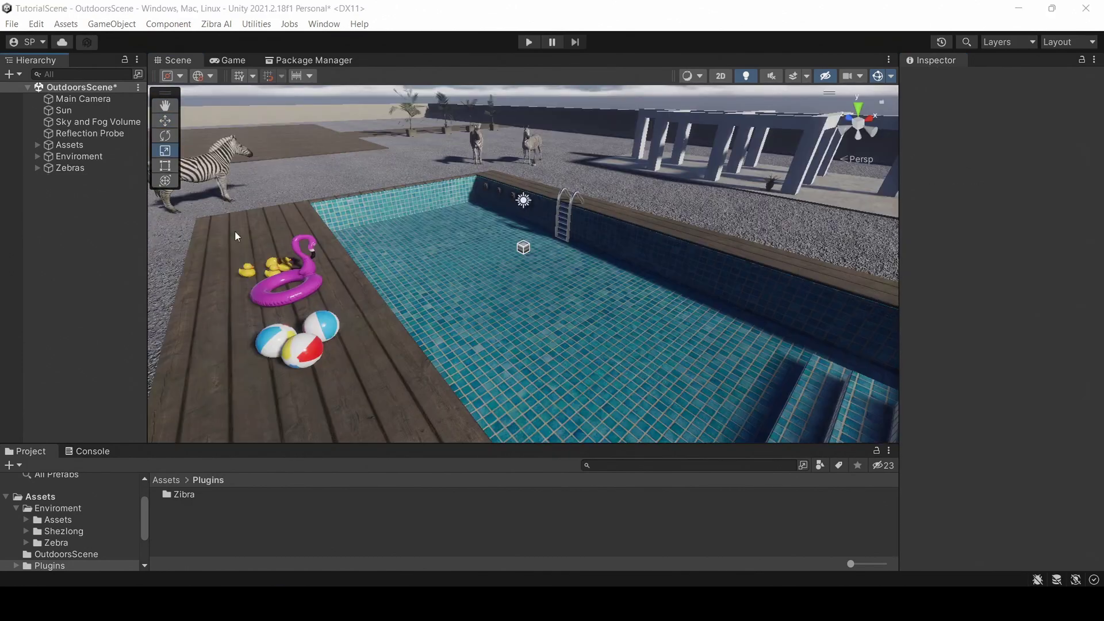
Step: Add a Zibra Liquid object to the HDRP pool scene
right_click(68, 221)
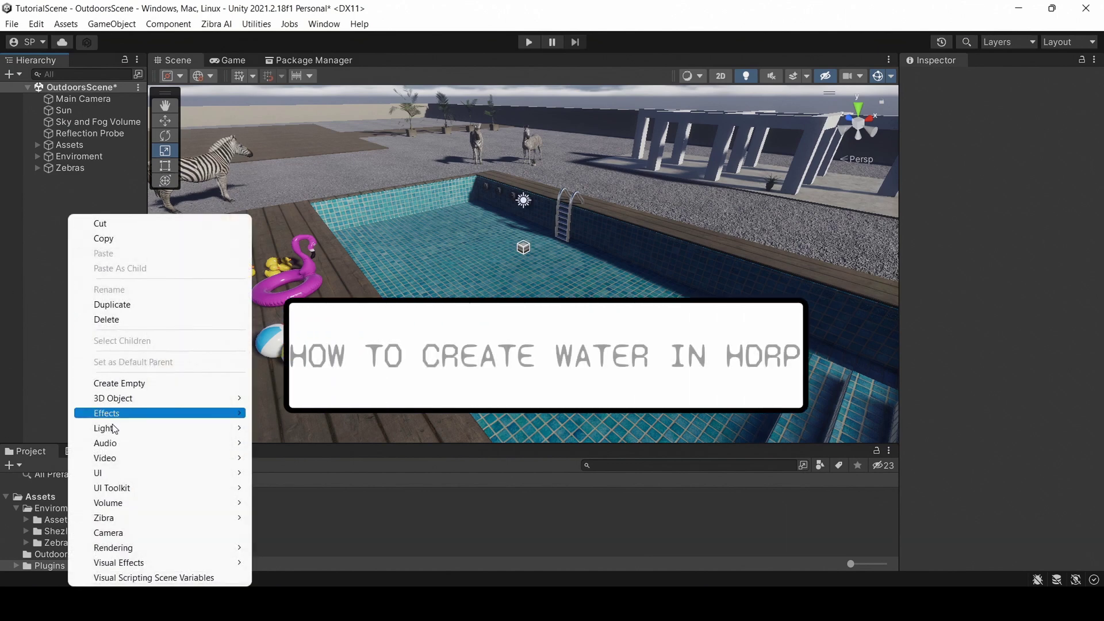
mouse_move(115, 517)
click(297, 520)
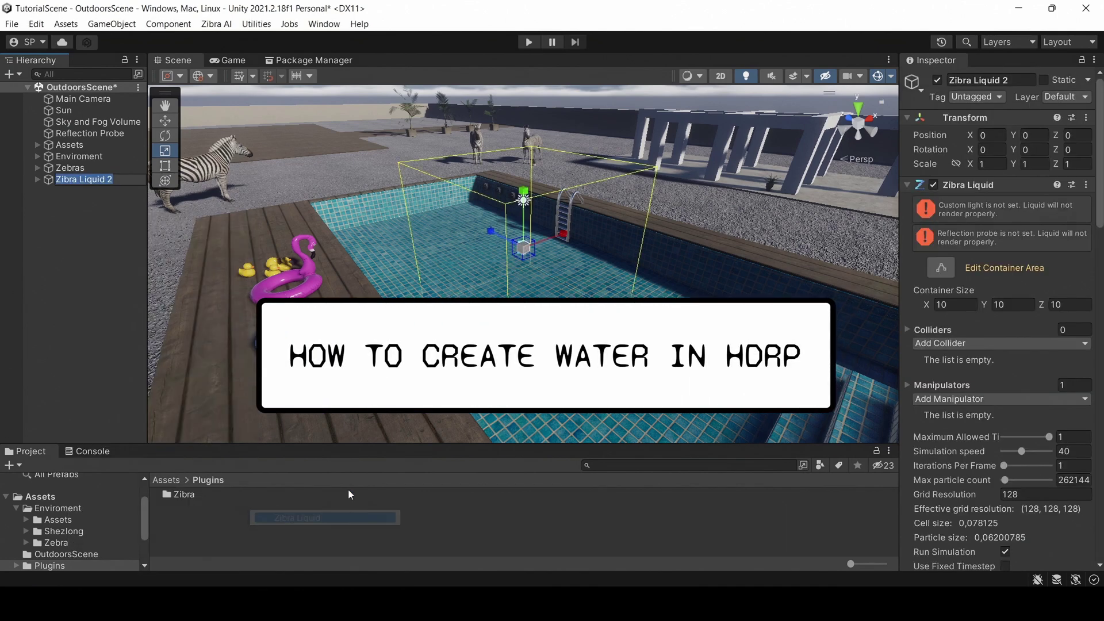
Step: Assign Sun as the liquid's Custom Light and the scene's Reflection Probe as its Reflection Probe
alt+drag(518, 230, 541, 224)
scroll(934, 298, down, 5)
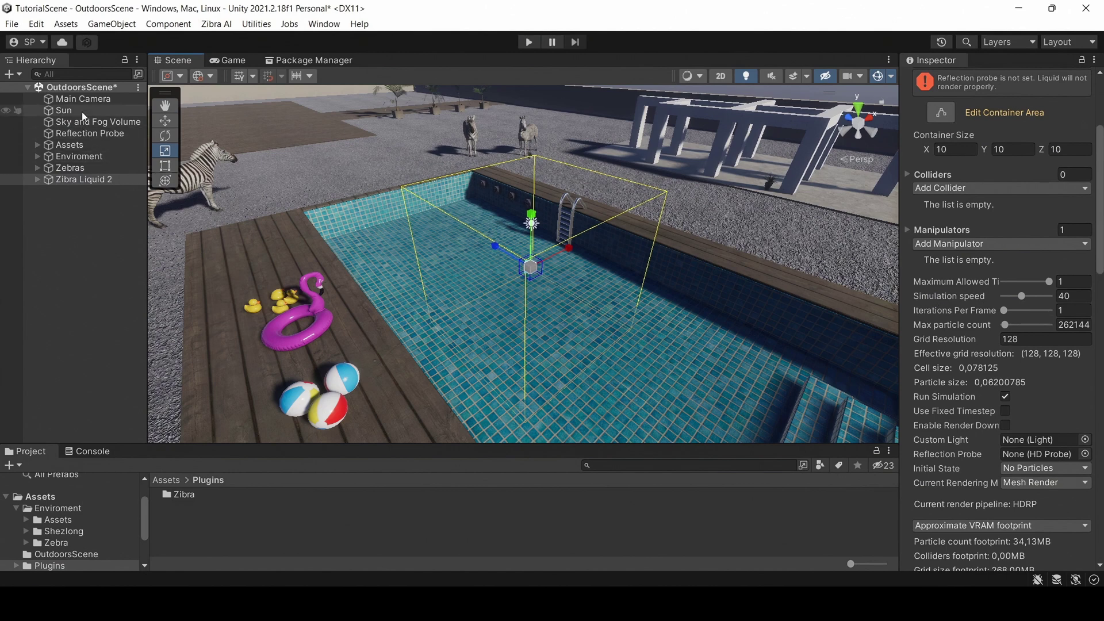
drag(81, 113, 814, 350)
drag(1029, 440, 1028, 437)
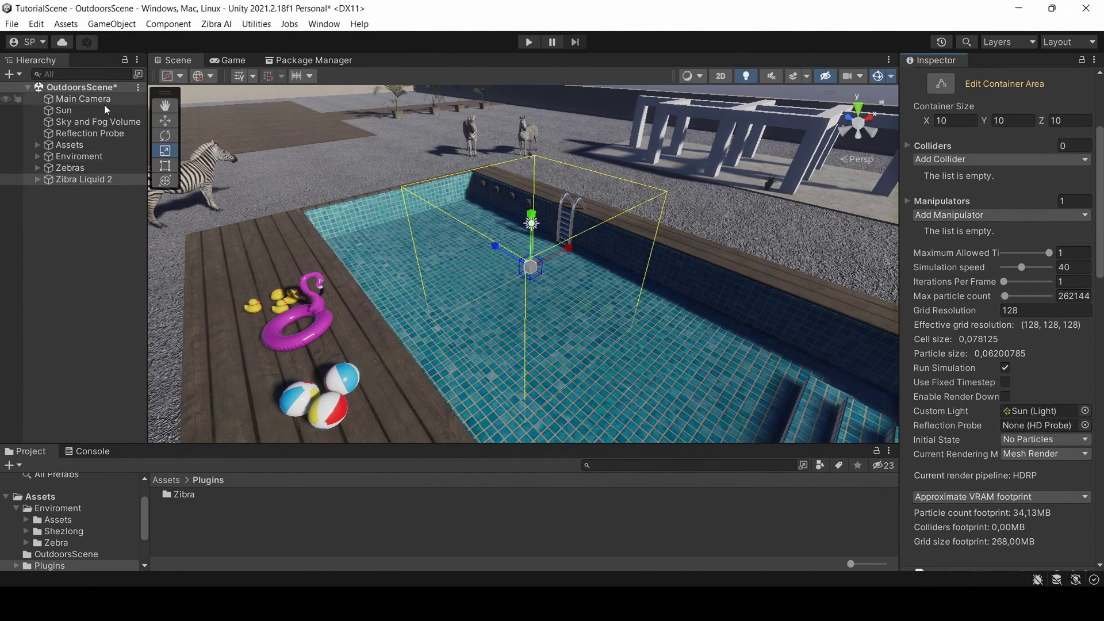
drag(90, 133, 779, 286)
drag(968, 405, 1018, 429)
Step: Resize the liquid's container area to fit the pool, about 18.04 × 7.11 × 40.52, and set its Grid Resolution to 220
scroll(994, 367, up, 5)
click(940, 205)
alt+drag(659, 272, 637, 284)
drag(442, 311, 362, 347)
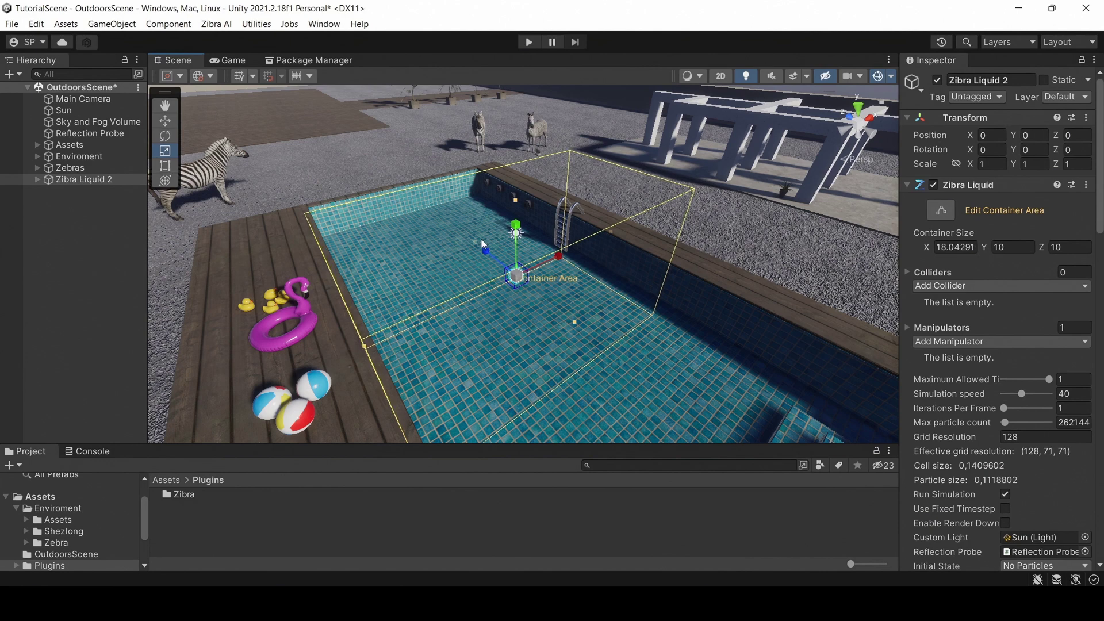
drag(475, 246, 405, 181)
alt+drag(548, 345, 520, 314)
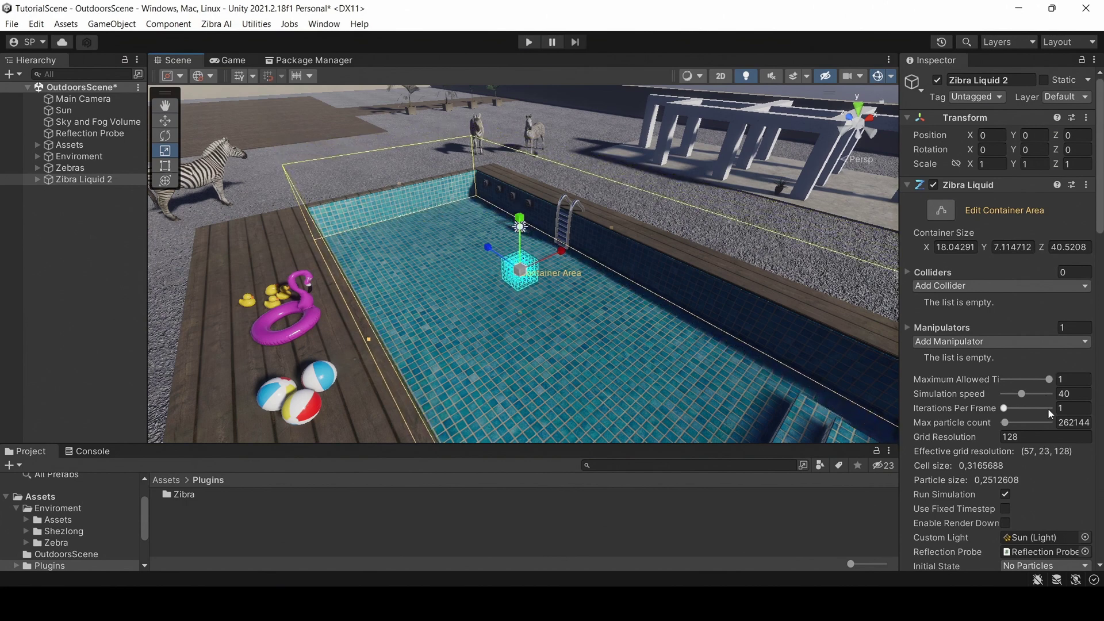
text(220)
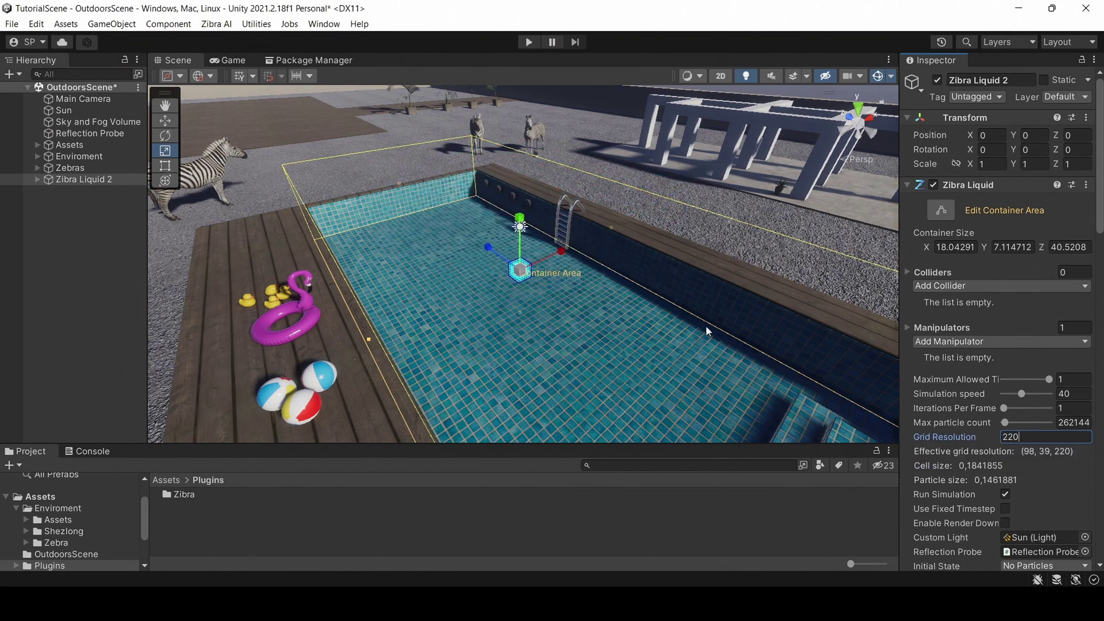
Step: Run the HDRP scene and examine the simulated liquid in the pool from several angles in the Scene and Game views
alt+drag(600, 311, 622, 301)
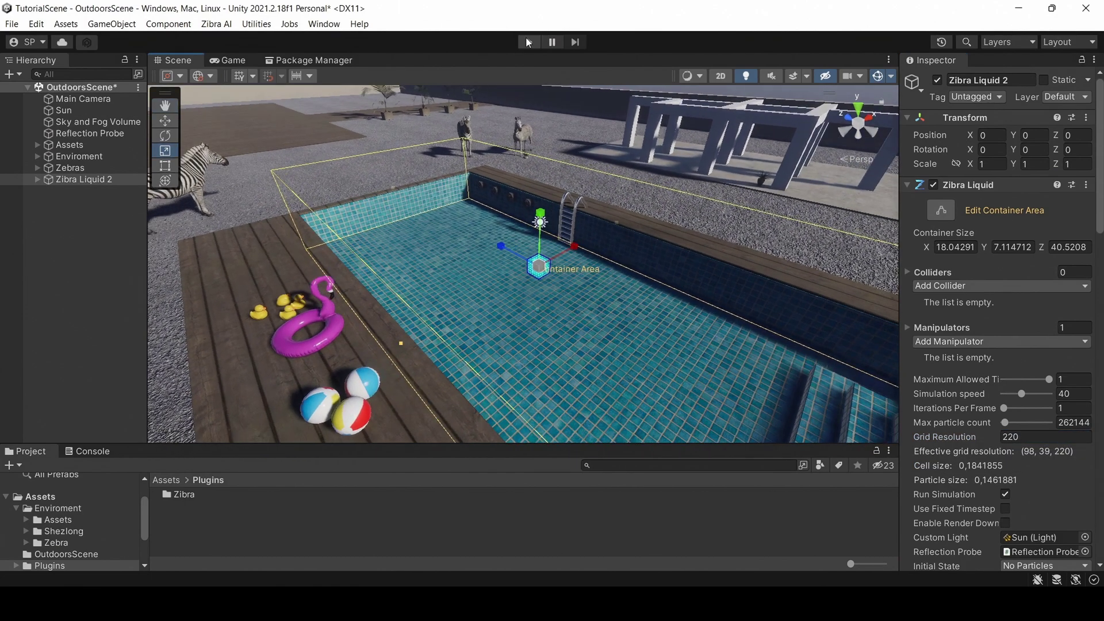
click(528, 42)
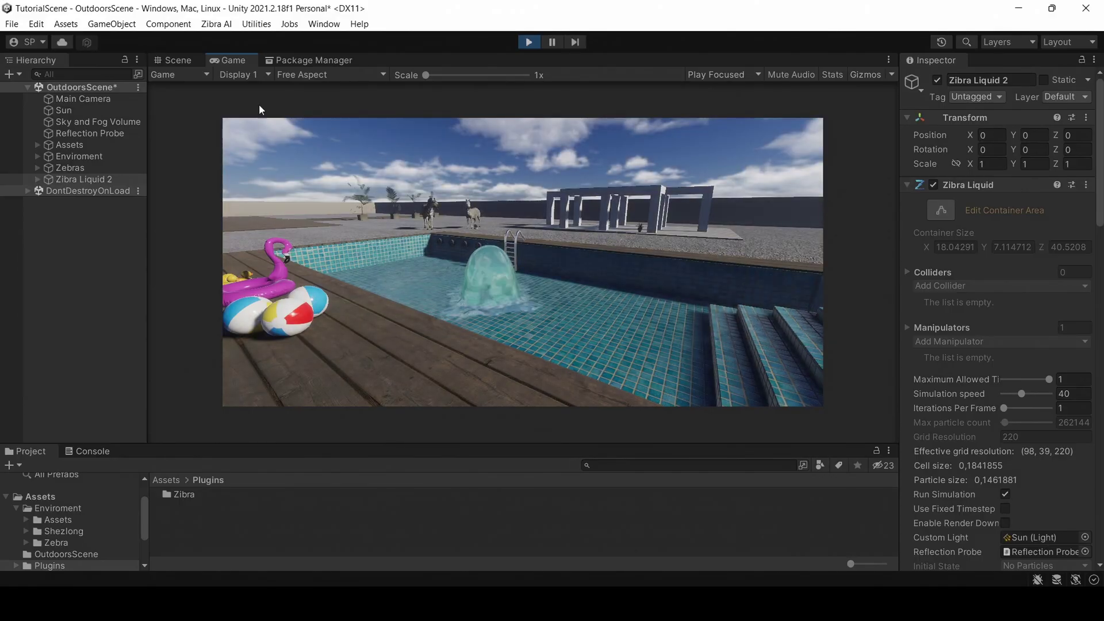
click(181, 59)
alt+drag(627, 242, 339, 190)
middle_drag(340, 189, 512, 210)
alt+drag(512, 210, 570, 203)
middle_drag(569, 202, 539, 222)
right_drag(538, 222, 576, 230)
alt+drag(576, 230, 484, 195)
click(228, 60)
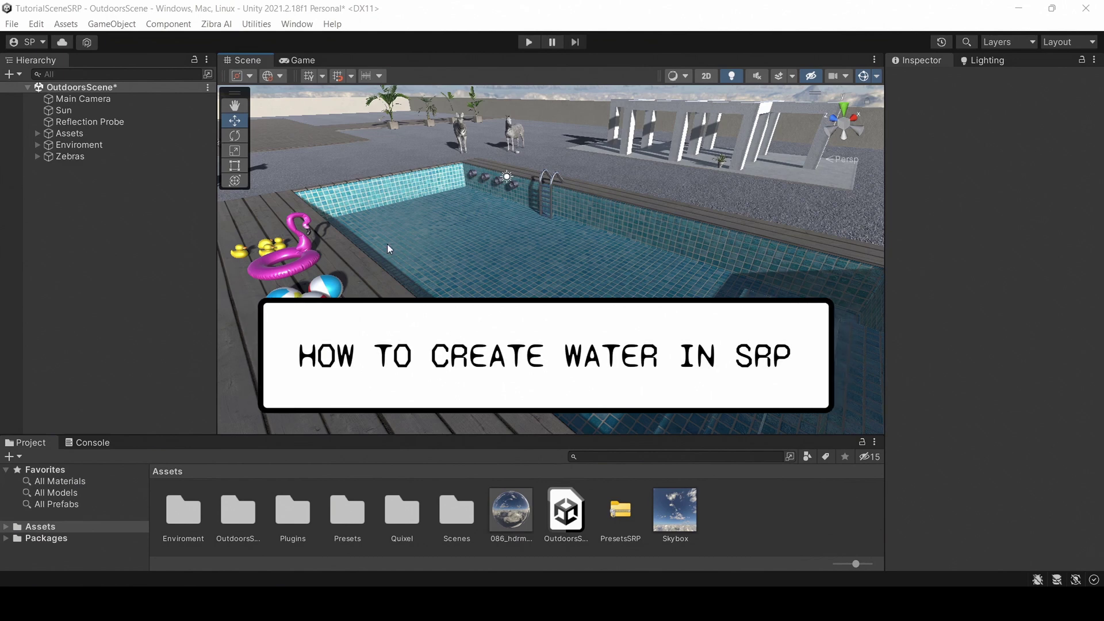
Step: Switch to the TutorialSceneSRP project and add a Zibra Liquid object to its OutdoorsScene
right_click(111, 228)
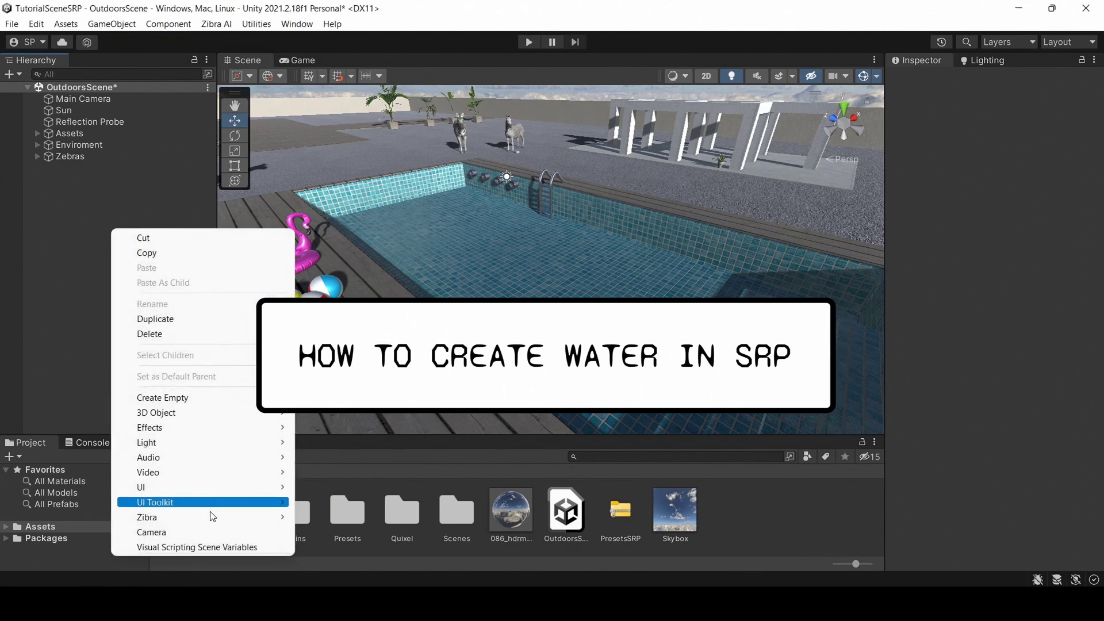
mouse_move(218, 517)
click(347, 516)
Step: Edit the liquid's container area to fit the pool, about 17.78 × 6.46 × 39.01
alt+drag(708, 233, 660, 237)
click(926, 238)
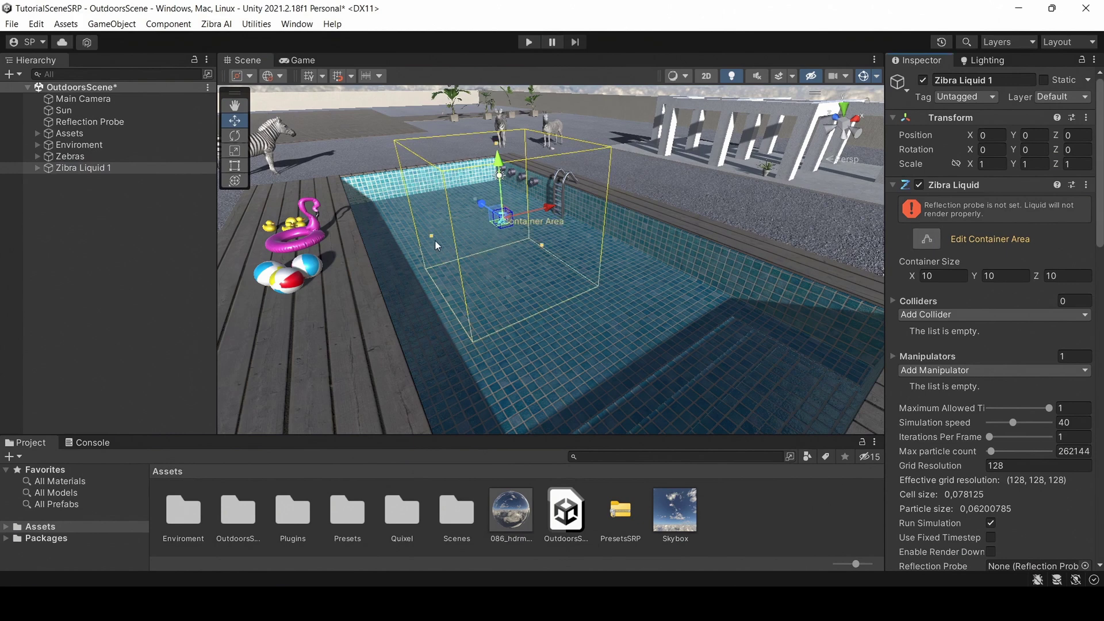
drag(432, 235, 359, 249)
alt+drag(465, 239, 563, 261)
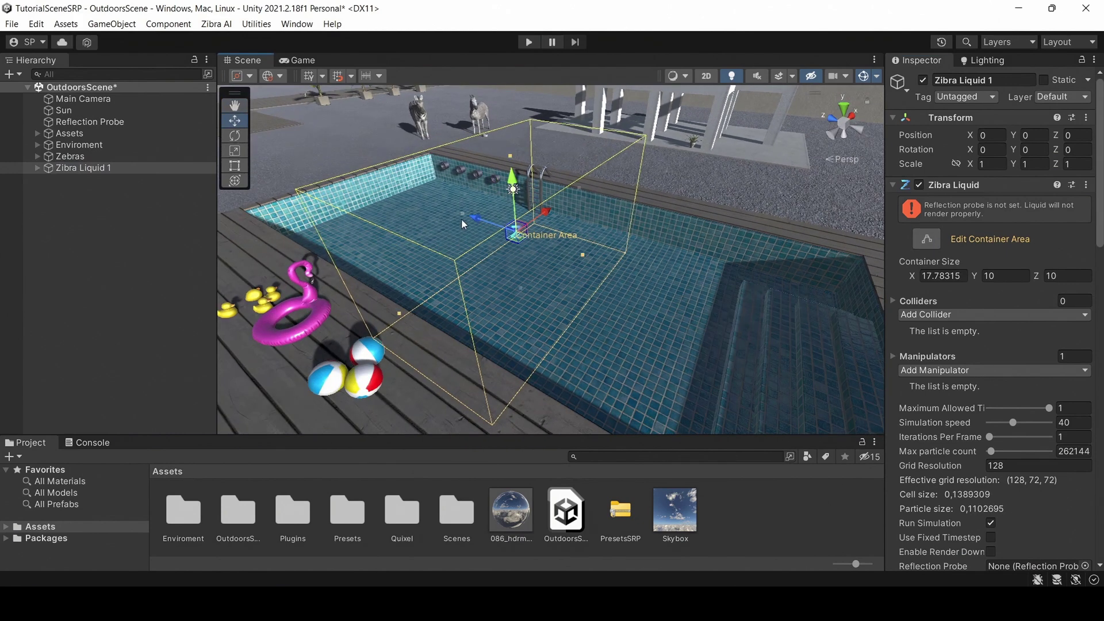
drag(462, 217, 349, 197)
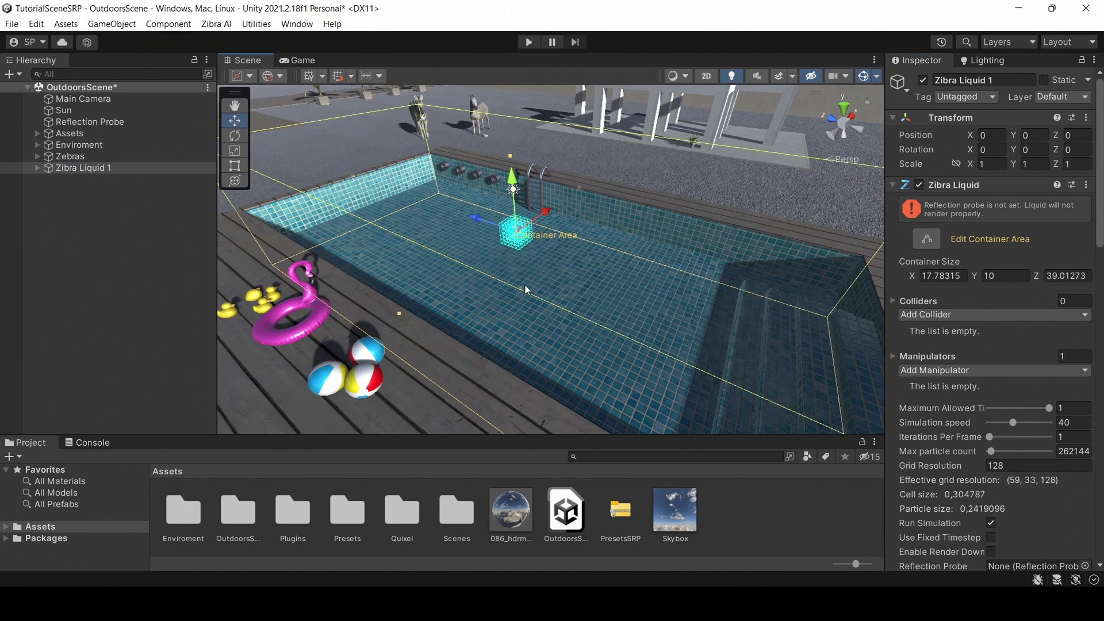
drag(519, 291, 516, 274)
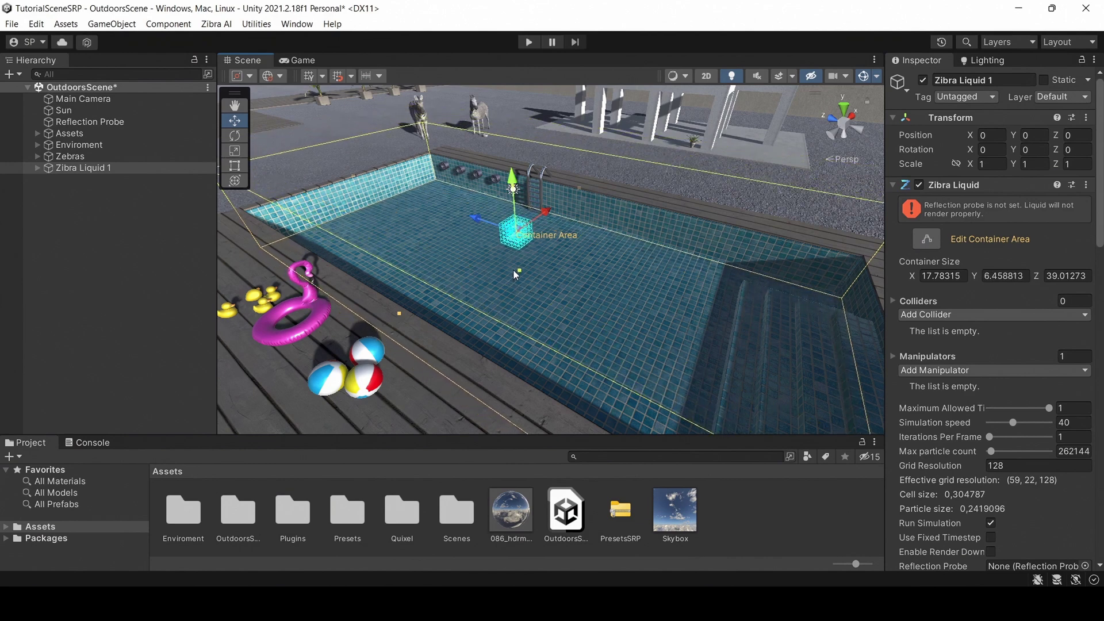
Step: Assign the scene's Reflection Probe to the liquid and set its Grid Resolution to 220
right_drag(513, 269, 691, 285)
scroll(995, 455, down, 5)
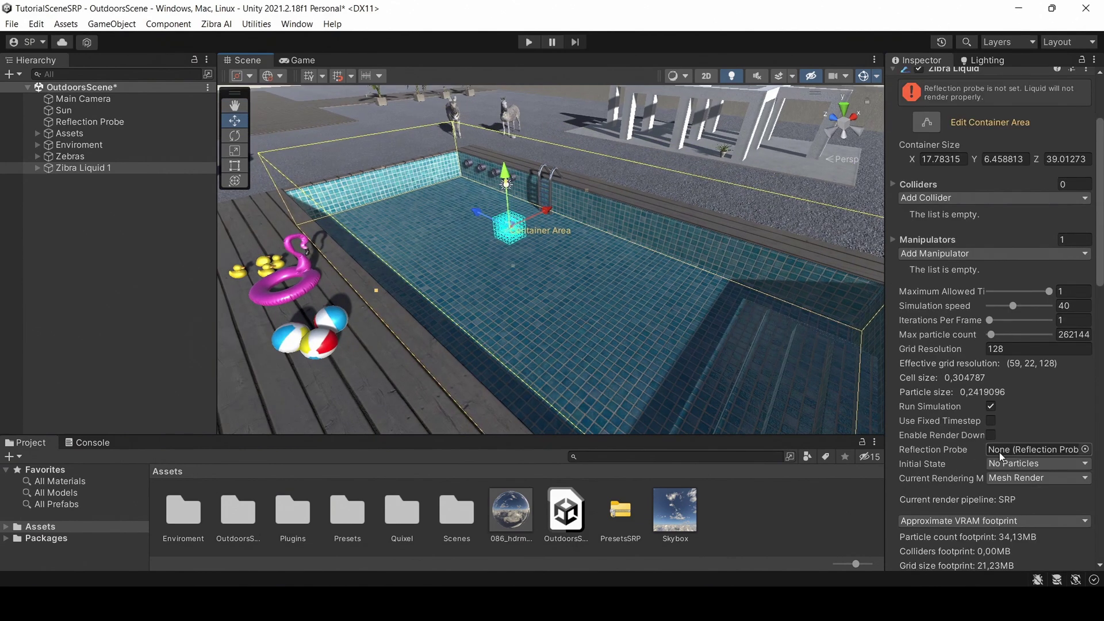
click(145, 122)
drag(145, 130, 1040, 414)
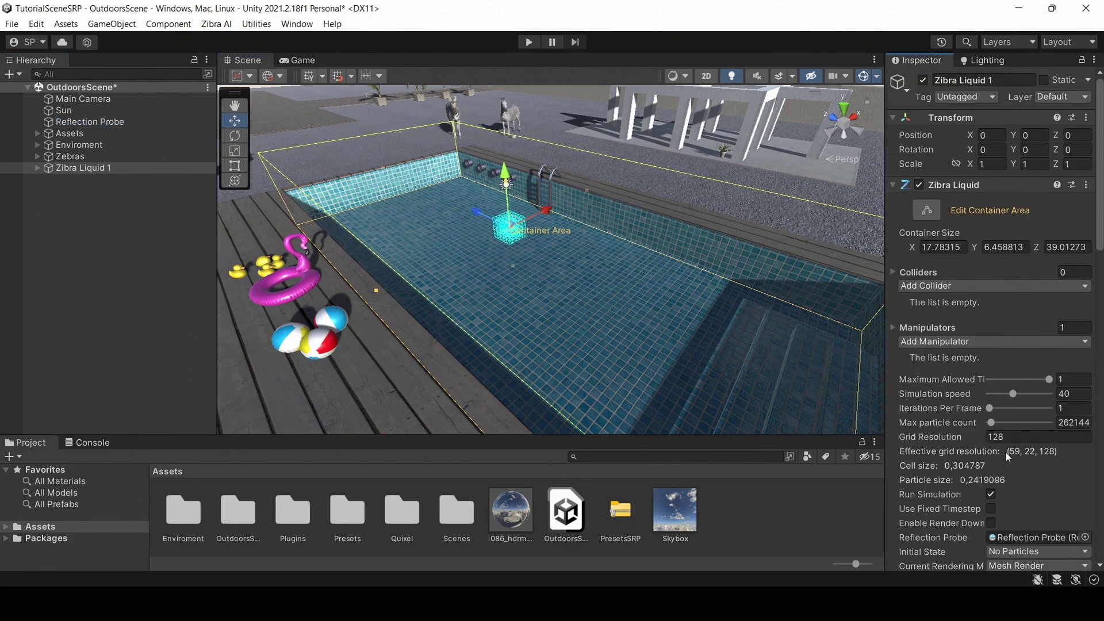
click(1012, 437)
text(220)
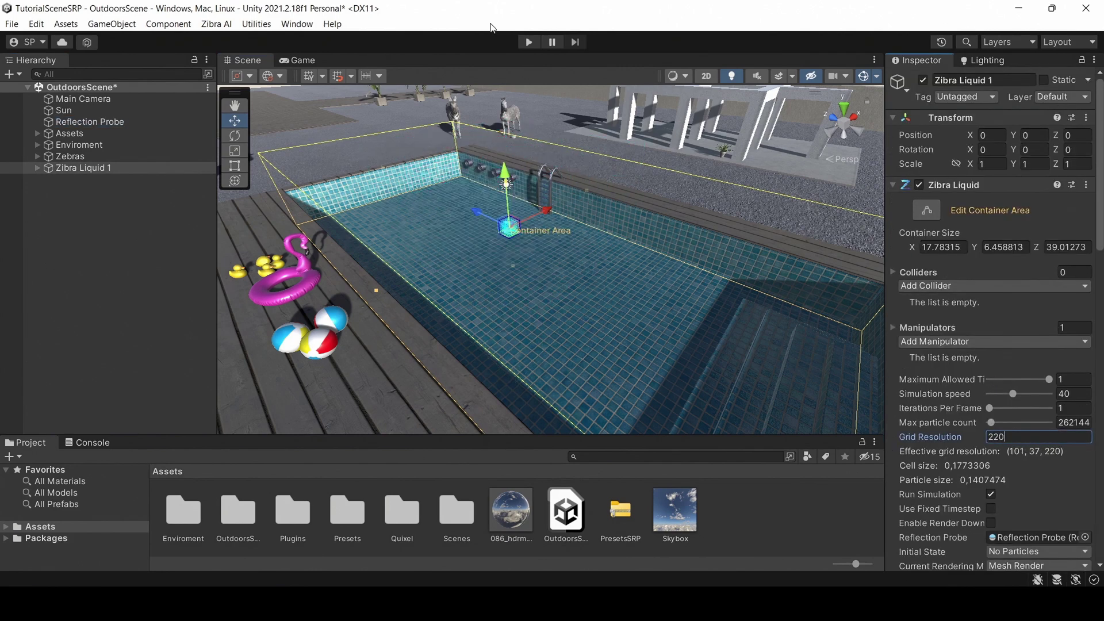
Step: Run the SRP scene and examine the liquid simulation in the Scene view
click(526, 43)
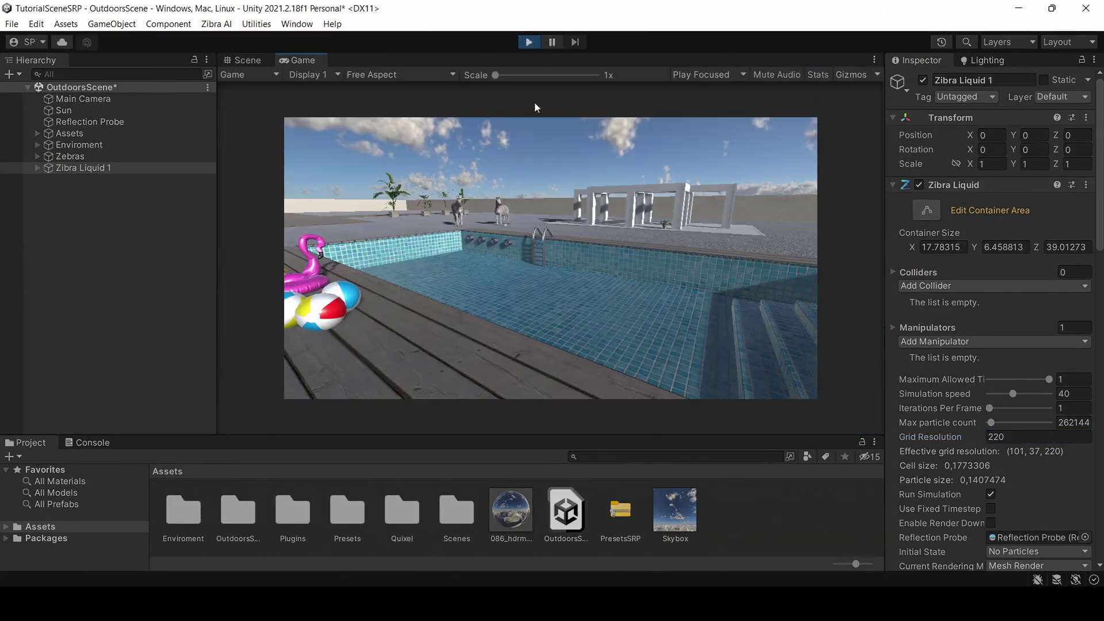
click(243, 60)
right_drag(598, 224, 597, 189)
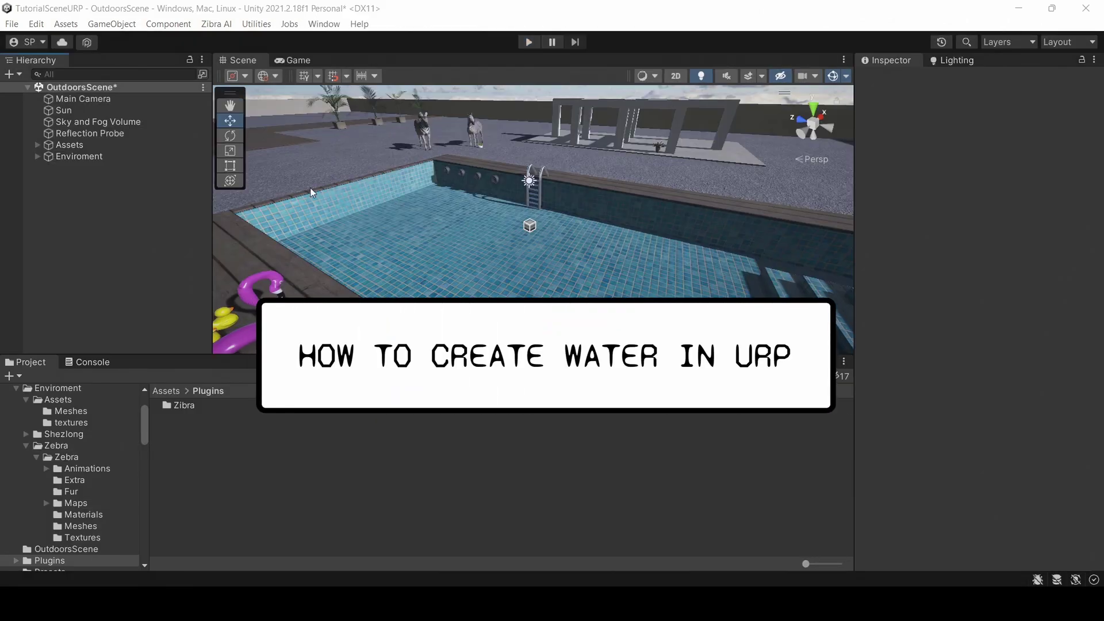
Step: Switch to the TutorialSceneURP project and add a Zibra Liquid object to its OutdoorsScene
right_click(127, 212)
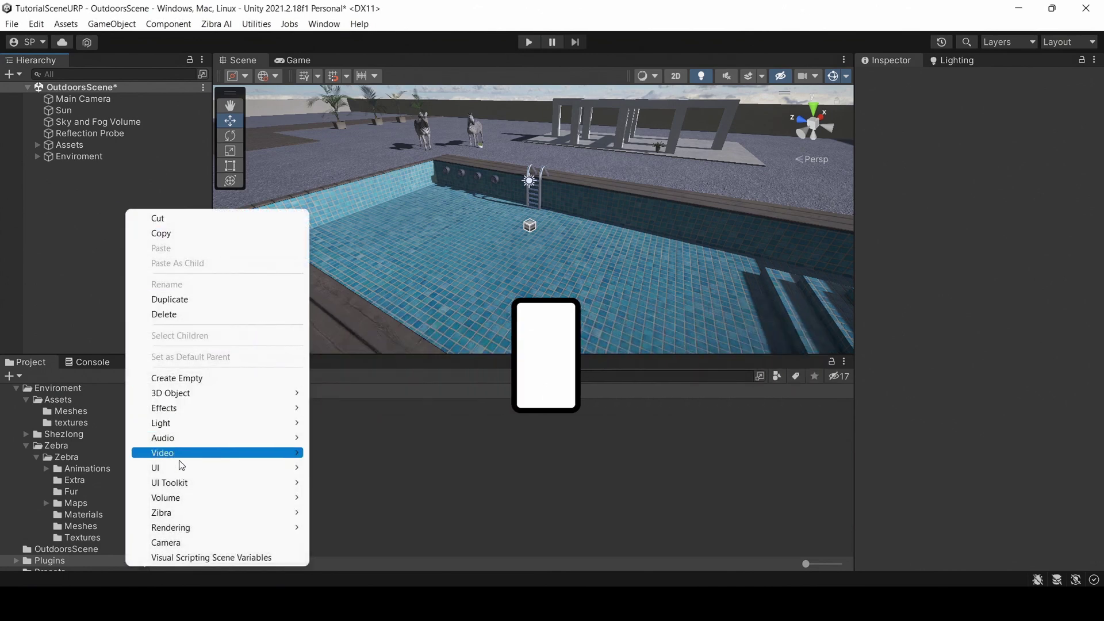
mouse_move(187, 515)
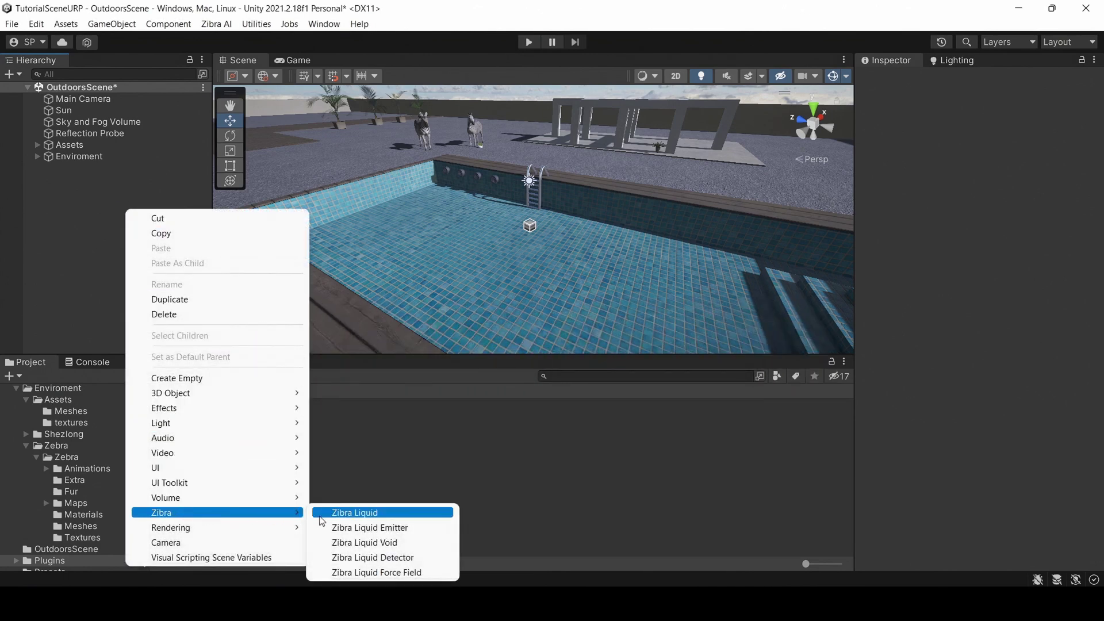
click(350, 514)
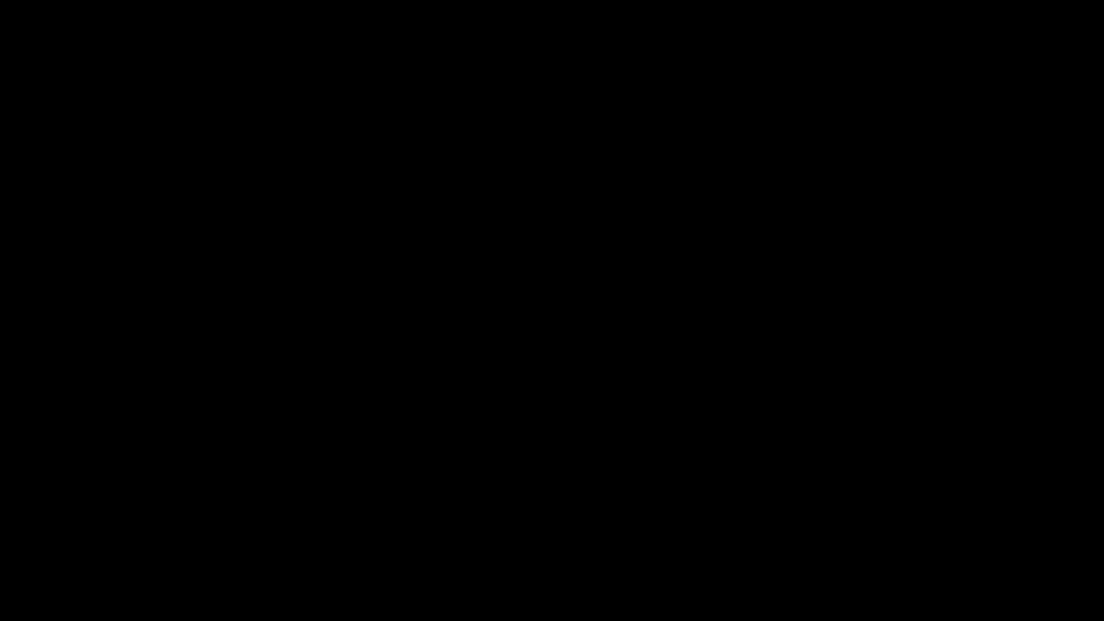
Step: Open the project's Graphics settings and locate the assigned URP-HighFidelity render pipeline asset in the project files
click(34, 25)
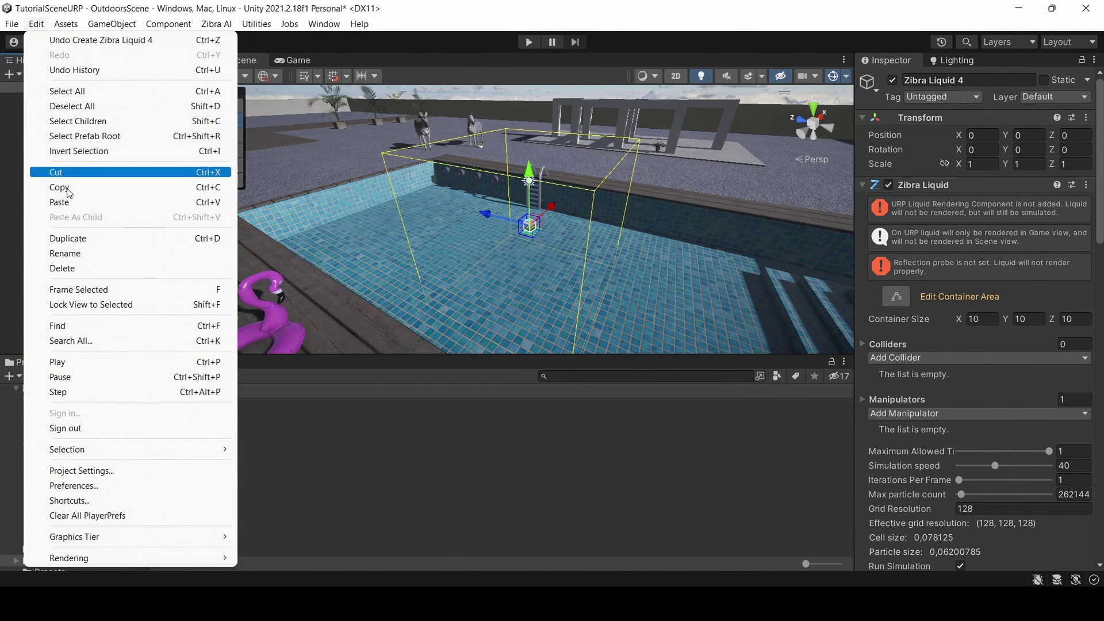
click(89, 472)
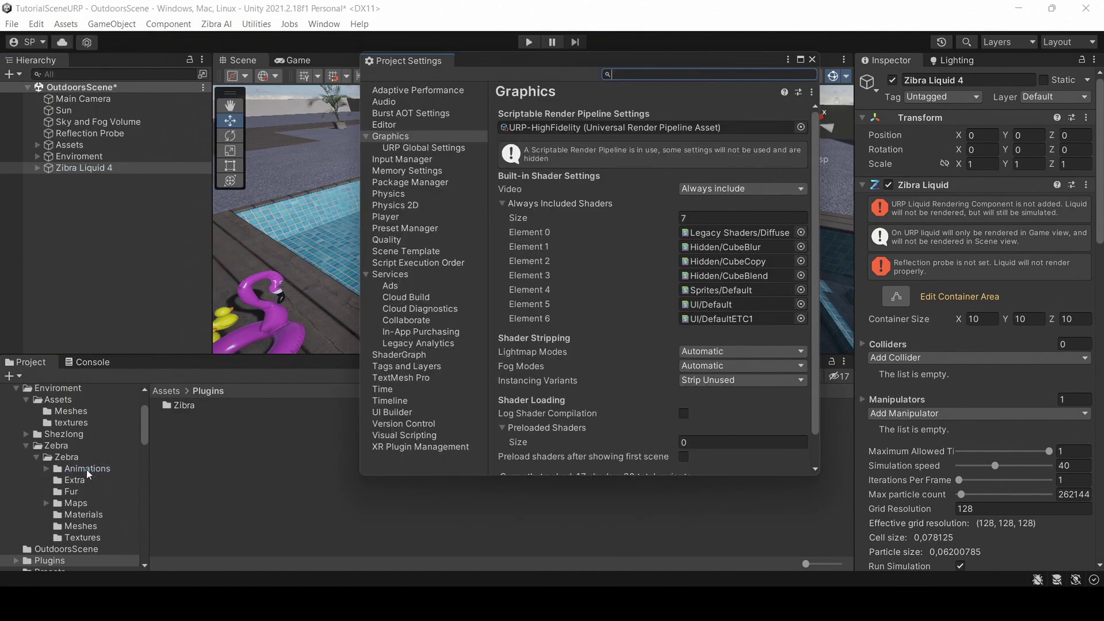
click(598, 127)
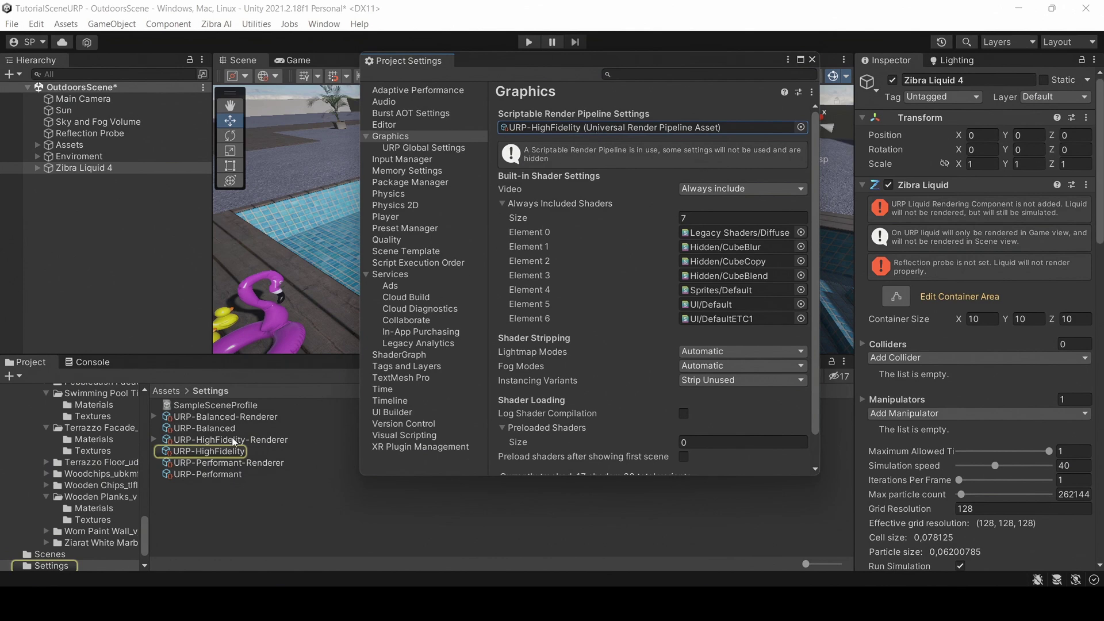
Step: Add the Liquid URP Render Component renderer feature to the URP-HighFidelity-Renderer asset and close the Project Settings
click(210, 452)
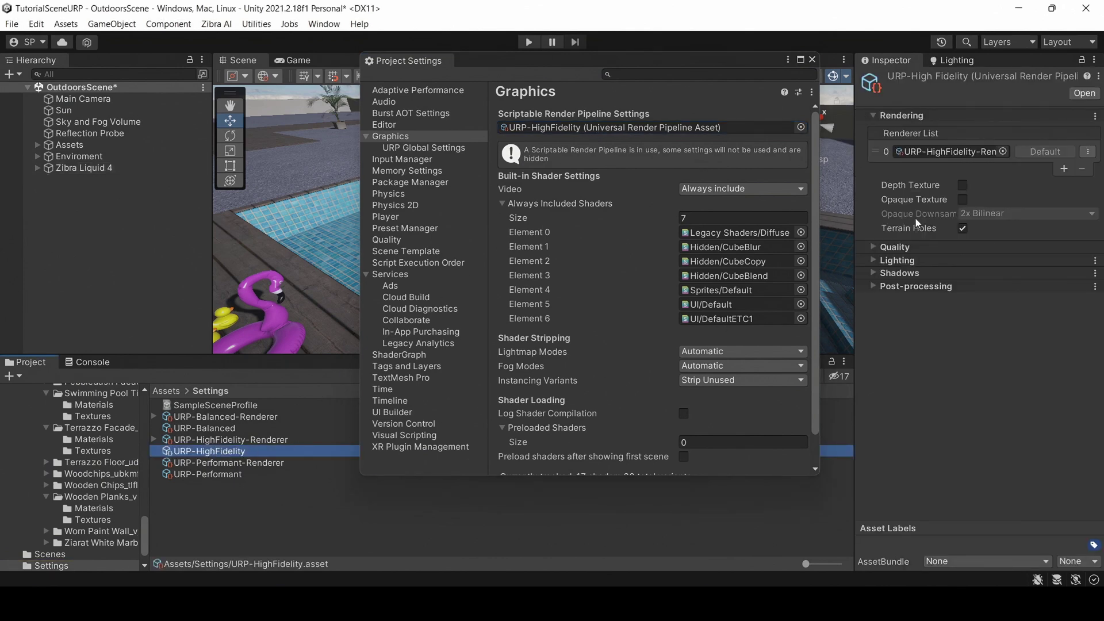
click(923, 152)
click(247, 441)
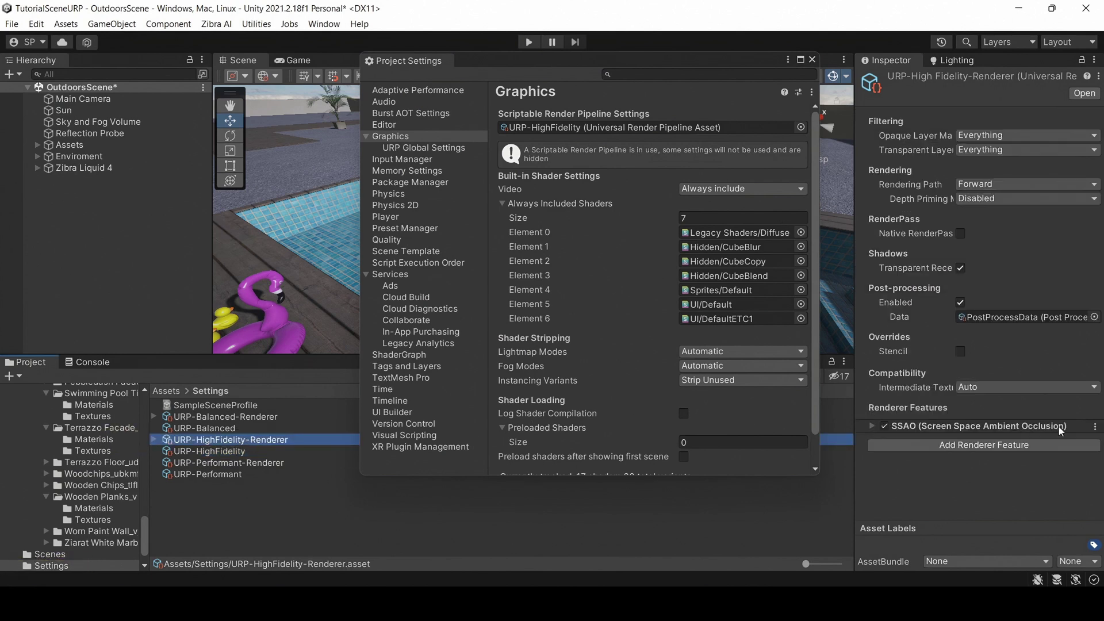
click(1068, 443)
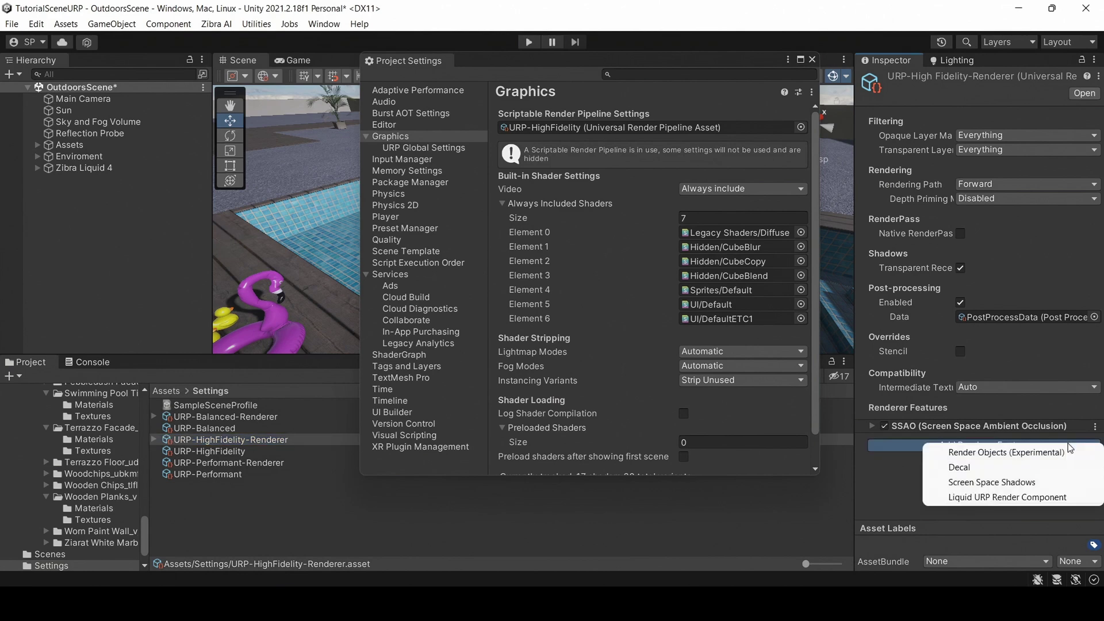
click(1012, 497)
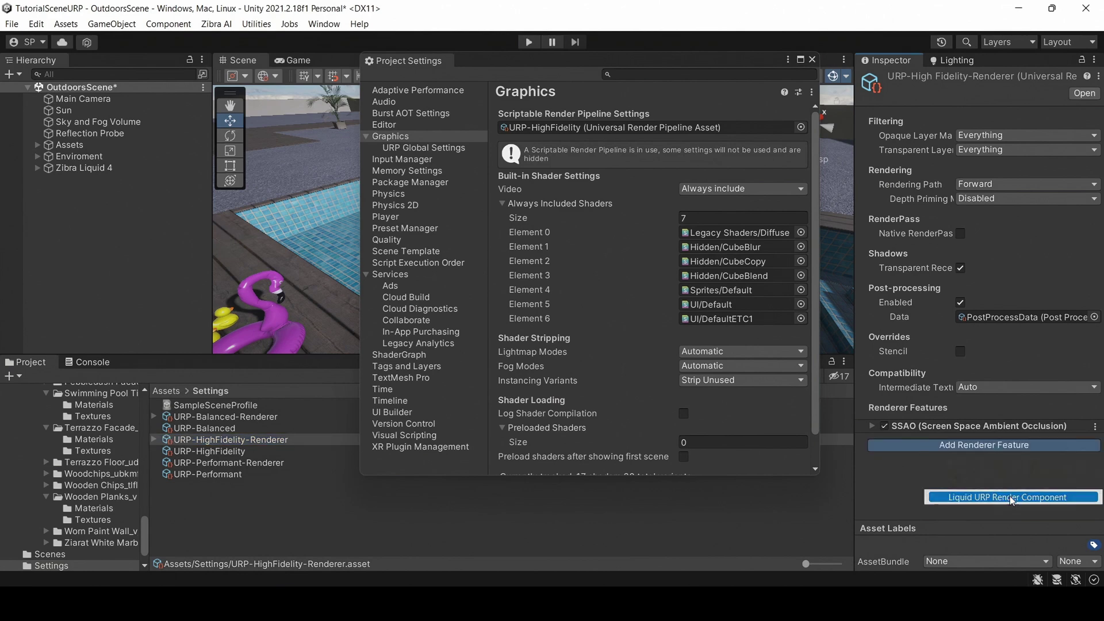
click(812, 60)
Step: Assign the scene's Reflection Probe to the Zibra Liquid 4 object
click(105, 169)
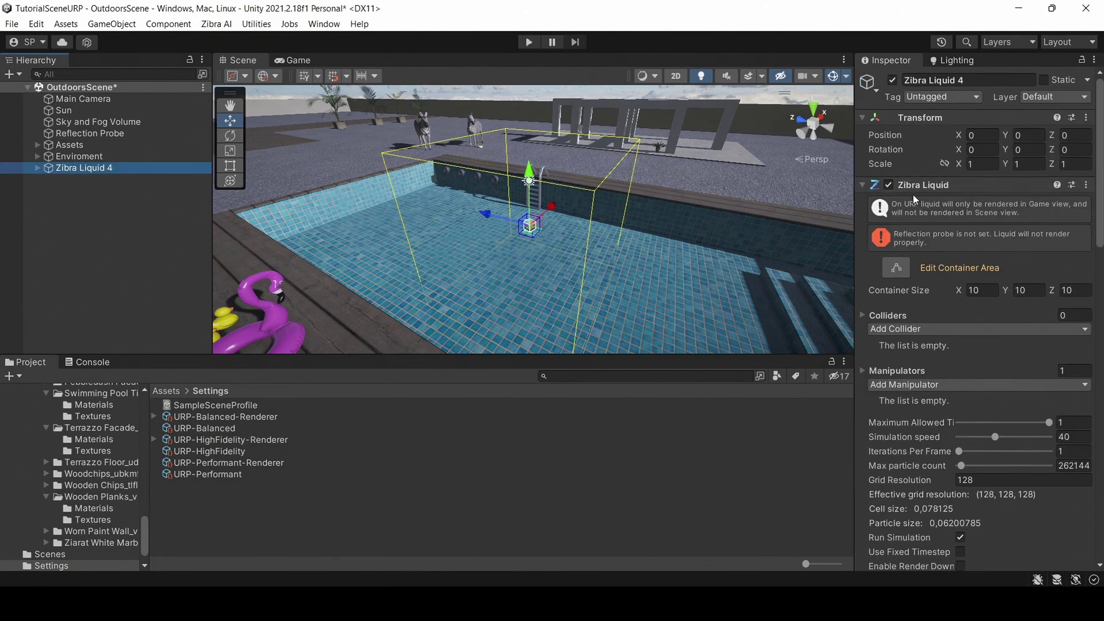
scroll(933, 265, down, 5)
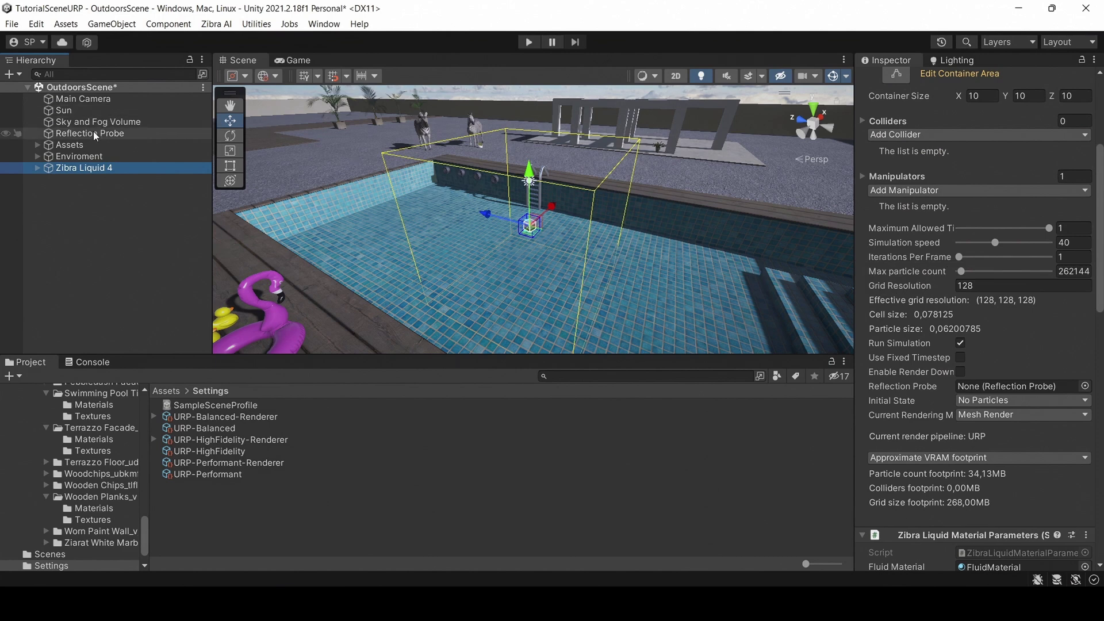
drag(95, 133, 779, 321)
drag(1005, 399, 1023, 388)
Step: Resize the liquid's container area to about 18.1 × 6.7 × 39.6 around the pool and set its Grid Resolution to 220
scroll(1023, 387, down, 1)
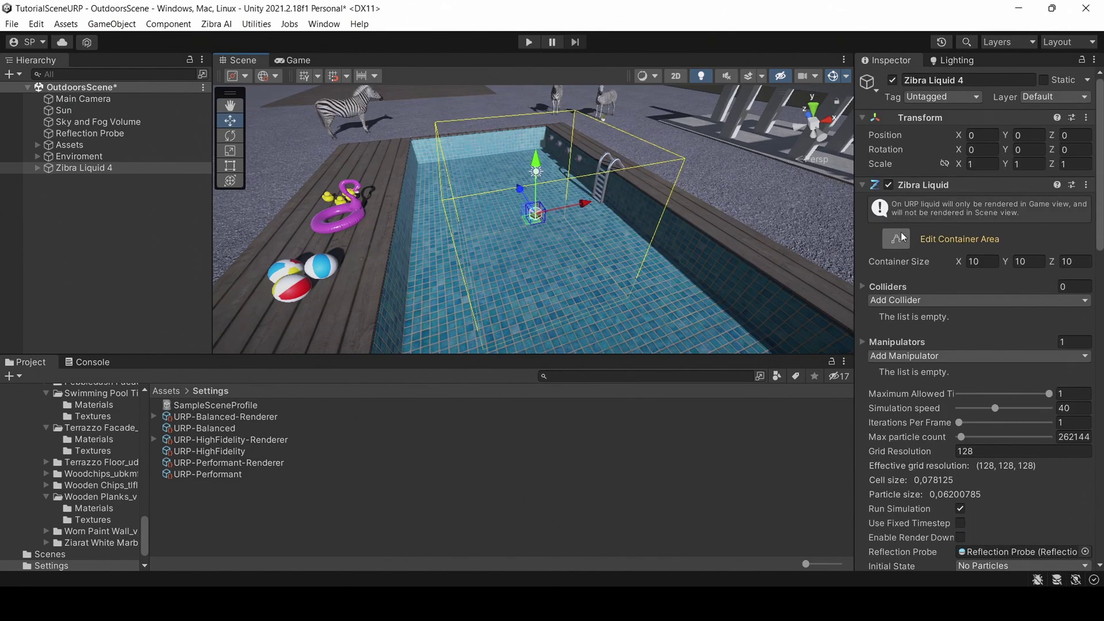
drag(460, 233, 519, 250)
scroll(519, 250, down, 4)
drag(460, 280, 455, 287)
alt+drag(524, 196, 612, 207)
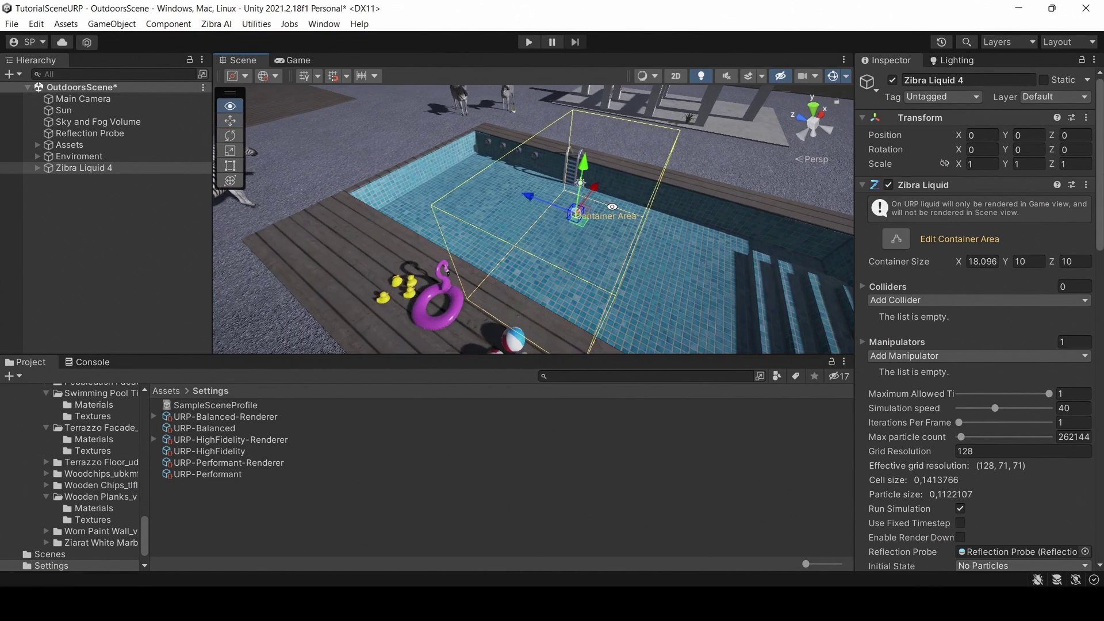
drag(639, 241, 959, 300)
alt+drag(587, 249, 510, 221)
drag(561, 259, 561, 240)
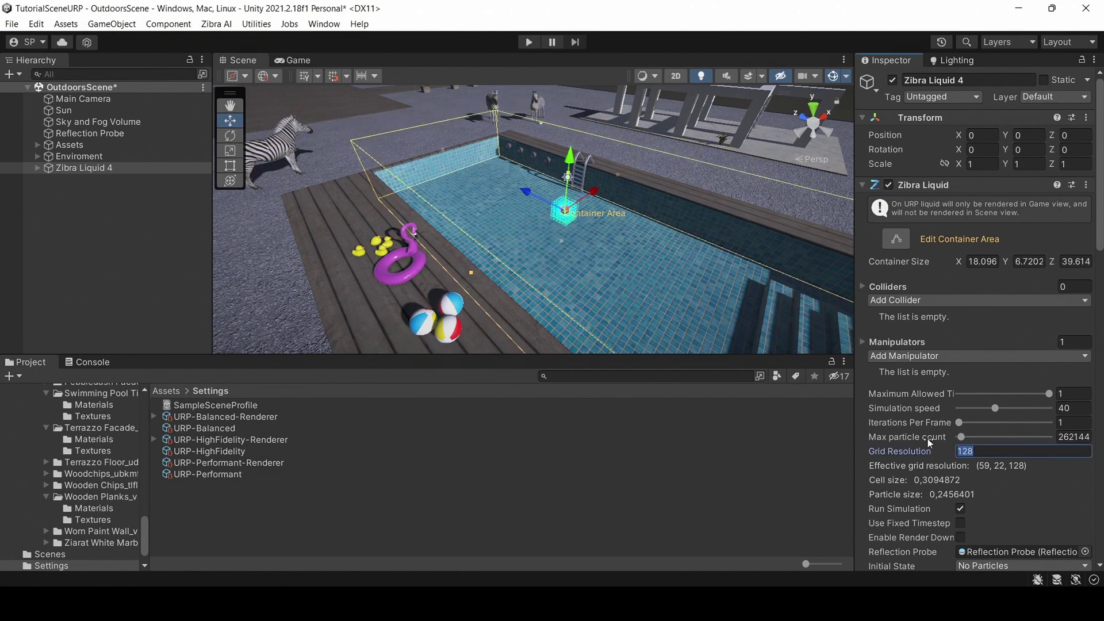
text(220)
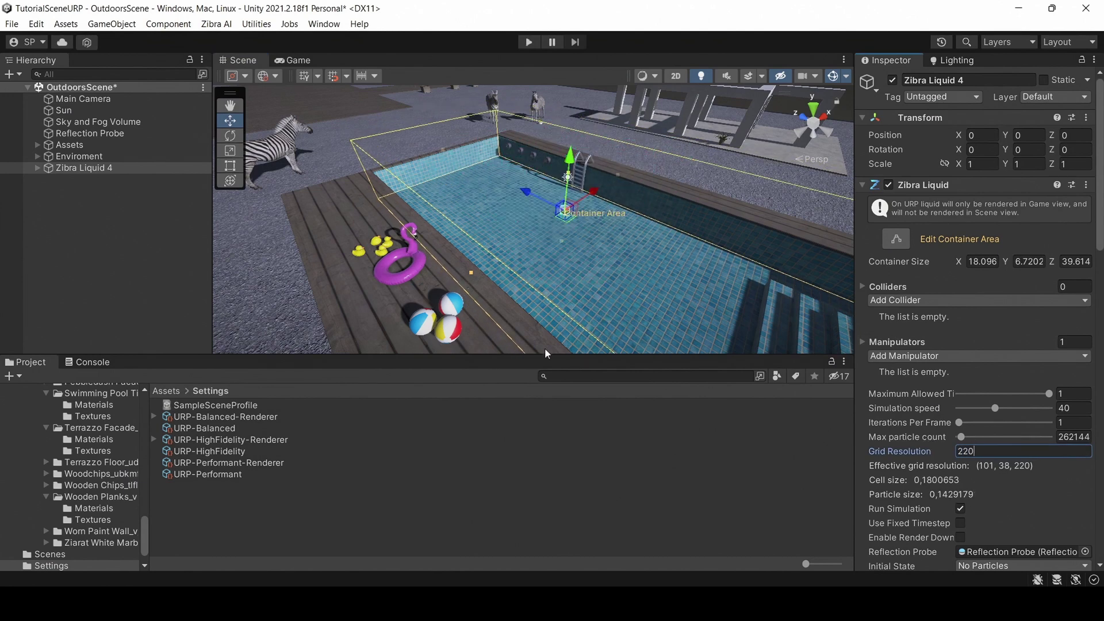
Step: Enlarge the Scene view, run the URP scene and compare the liquid's rendering in the Game and Scene views
drag(546, 353, 545, 426)
alt+drag(618, 244, 664, 250)
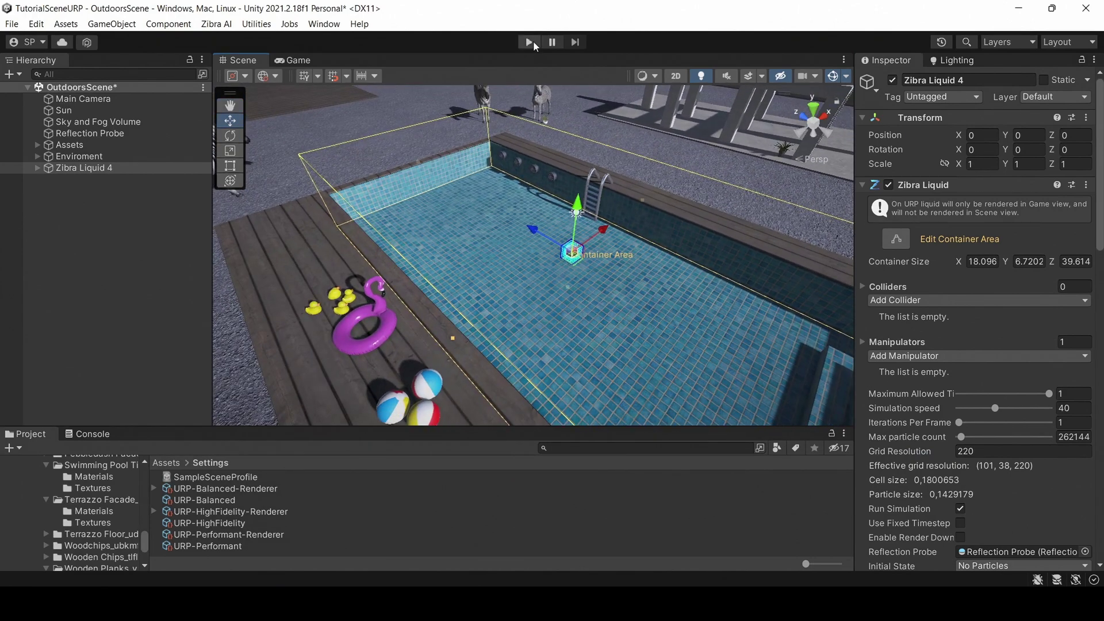
click(530, 42)
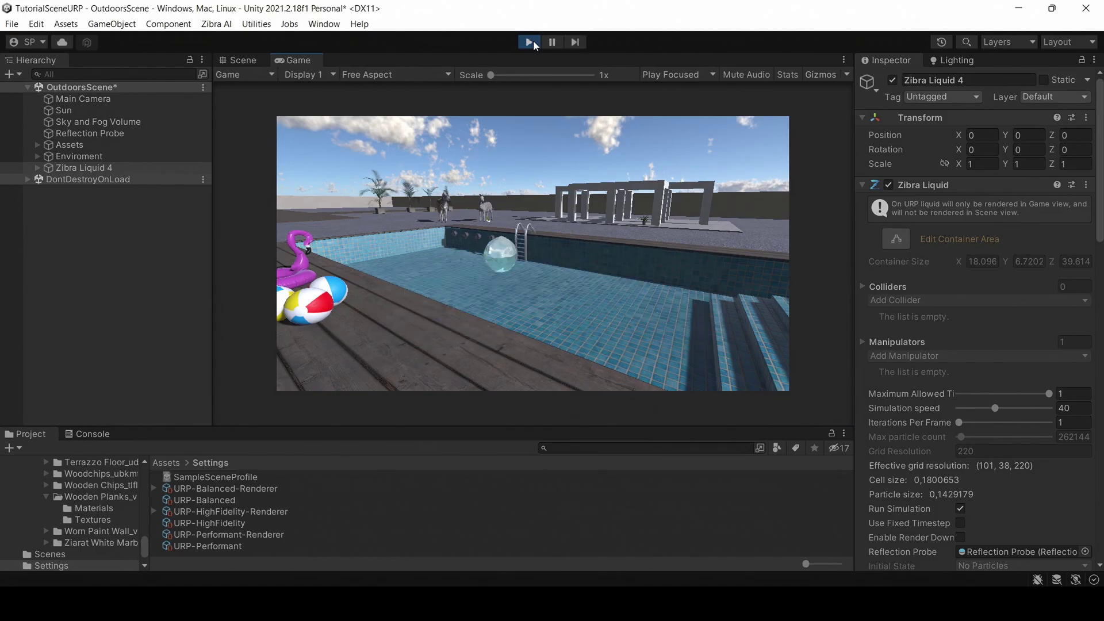
click(235, 61)
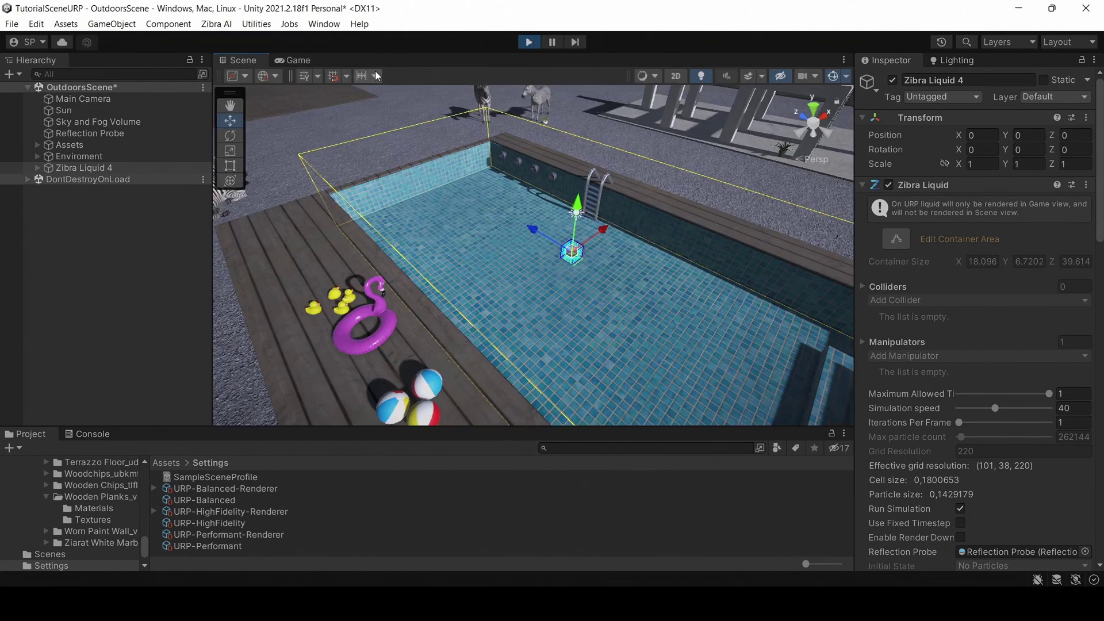